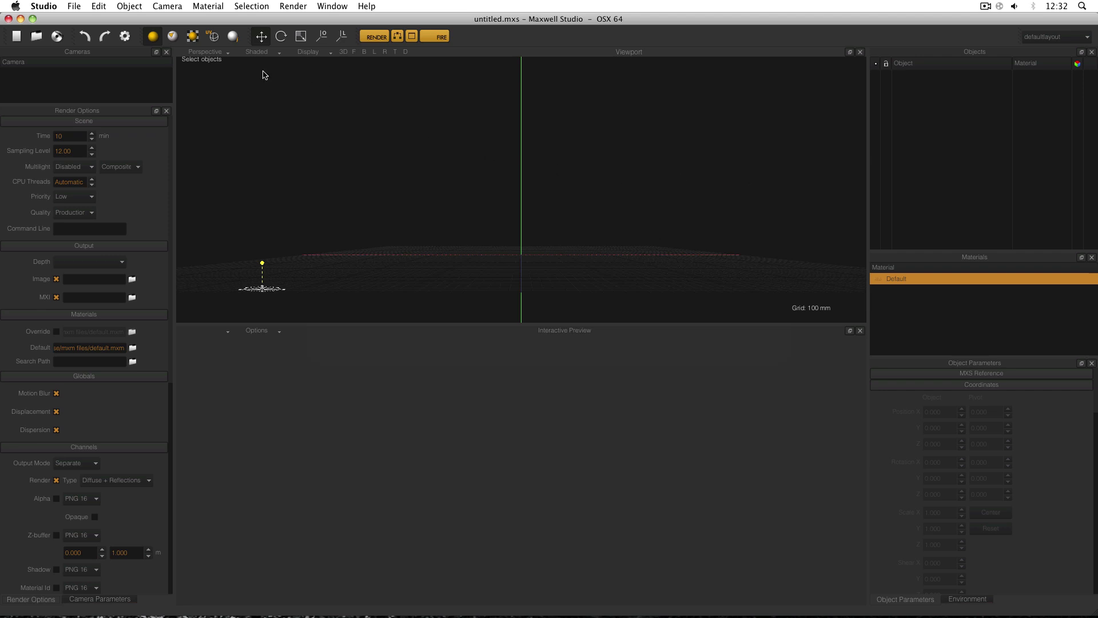
- Open the studio primitive from the object library as the current scene, studio.mxs
click(69, 5)
mouse_move(136, 97)
mouse_move(242, 97)
mouse_move(291, 102)
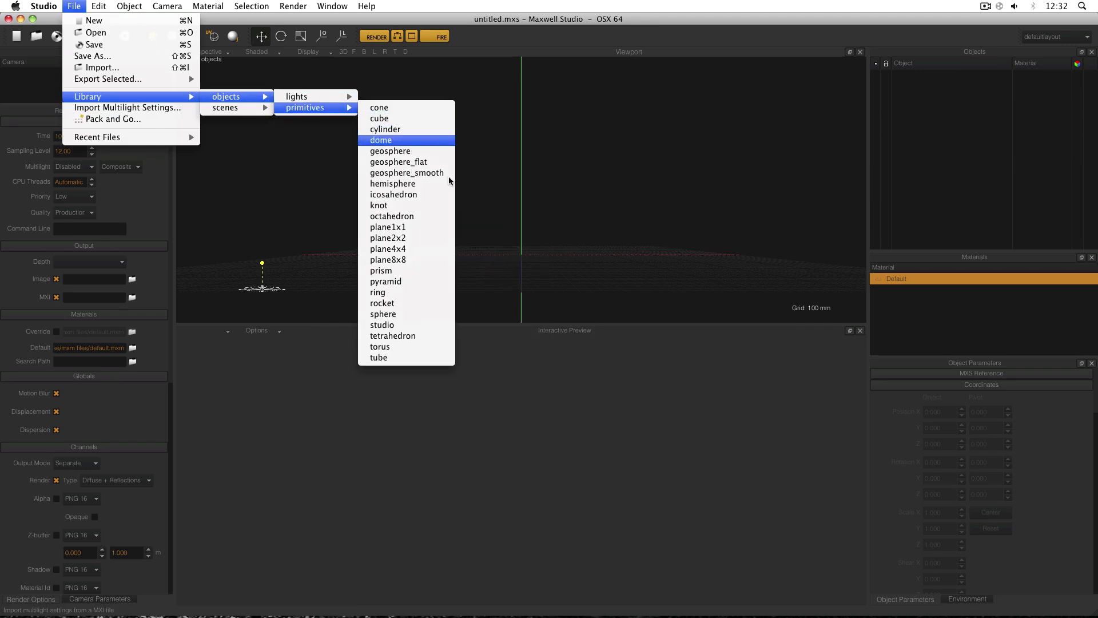
click(412, 325)
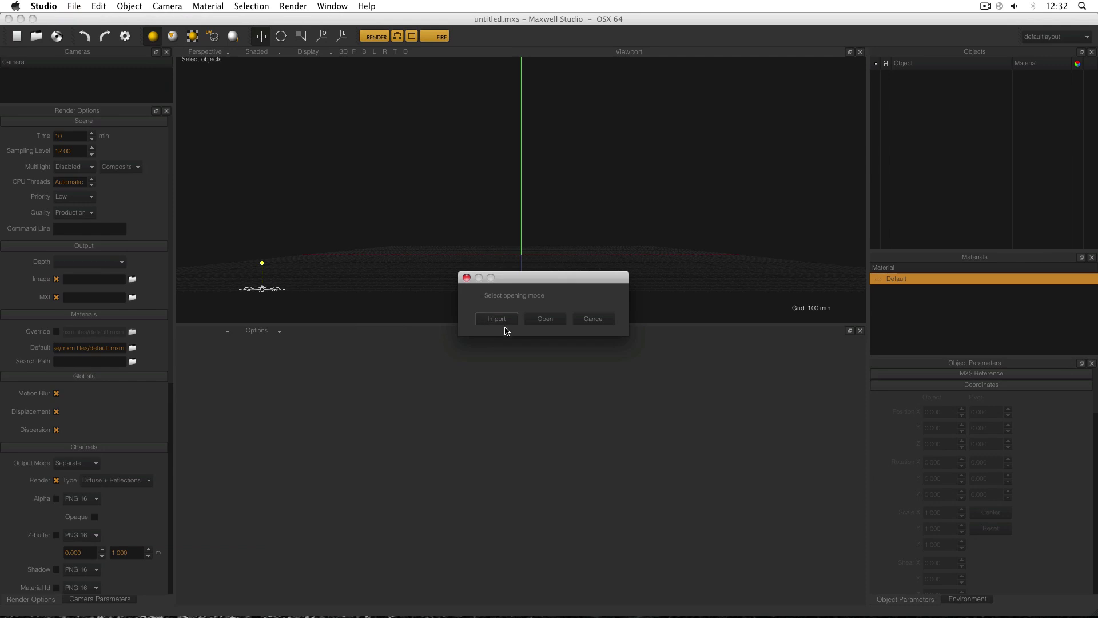
click(547, 318)
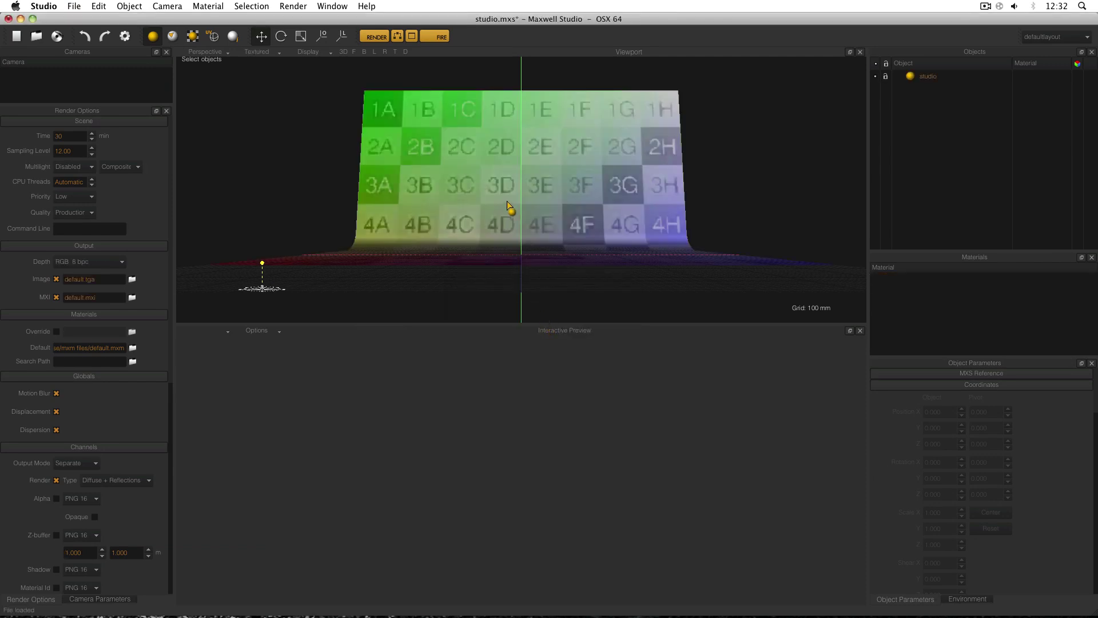
- Orbit toward the checker wall and select the studio backdrop object, leaving display options unchanged
alt+drag(460, 173, 489, 125)
click(488, 126)
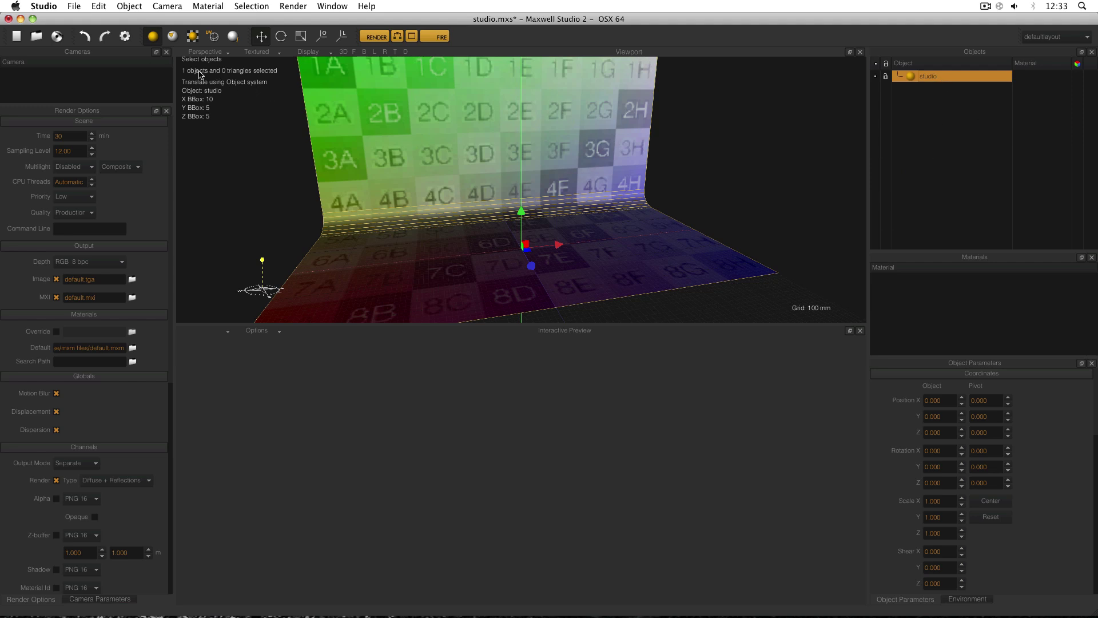
click(328, 53)
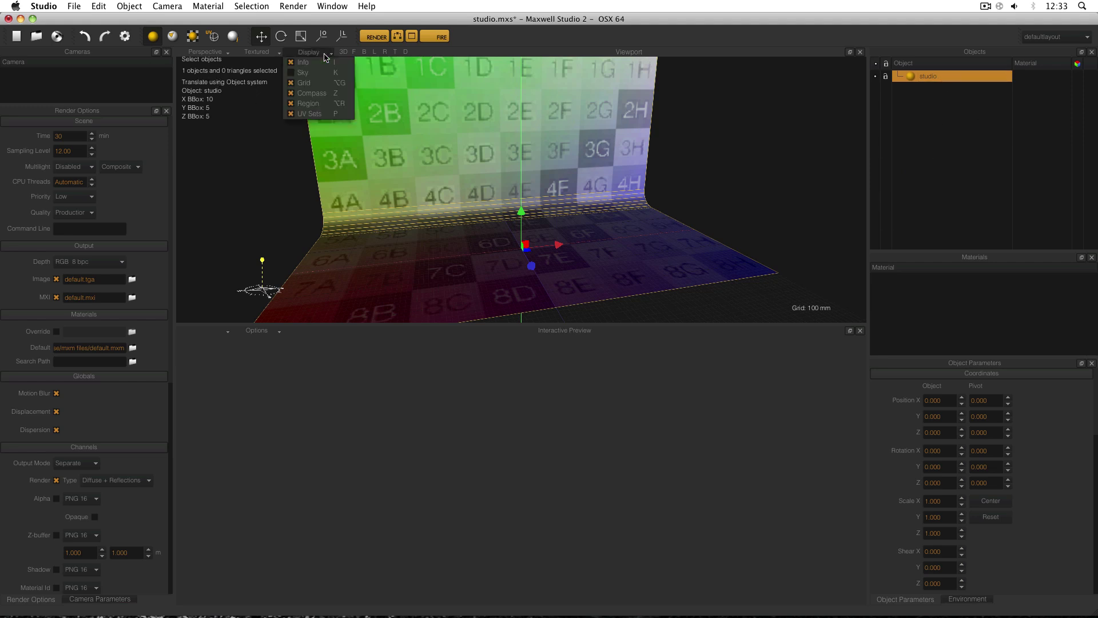
click(233, 109)
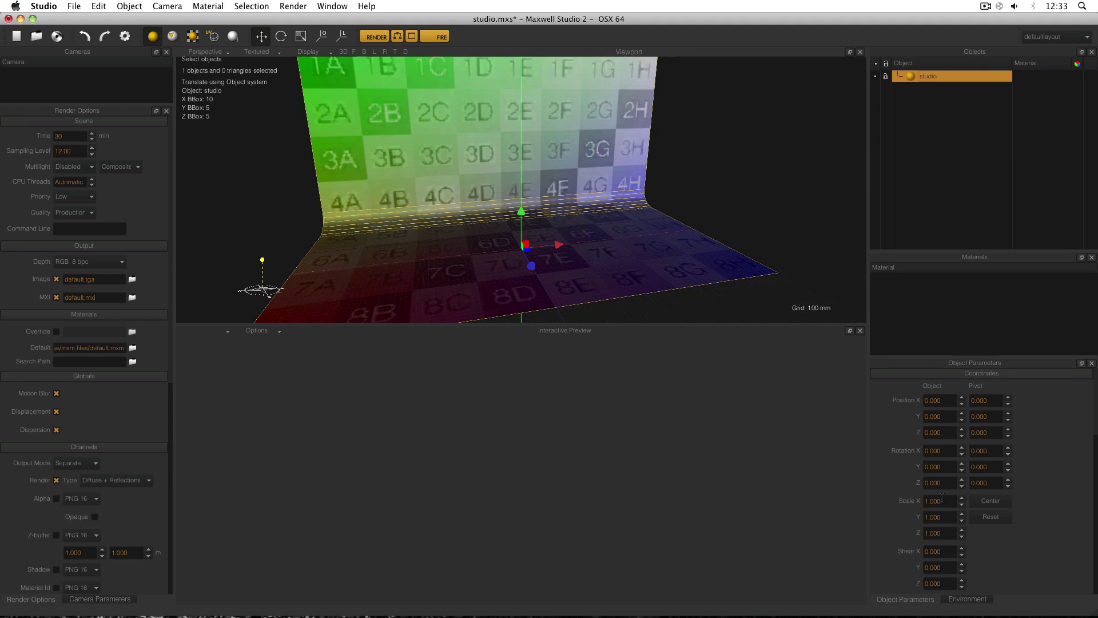
- Enter 0.2 for the backdrop's Scale X, Y and Z, then Center Scene to frame it
click(940, 500)
key(BackSpace)
text(.2)
key(Tab)
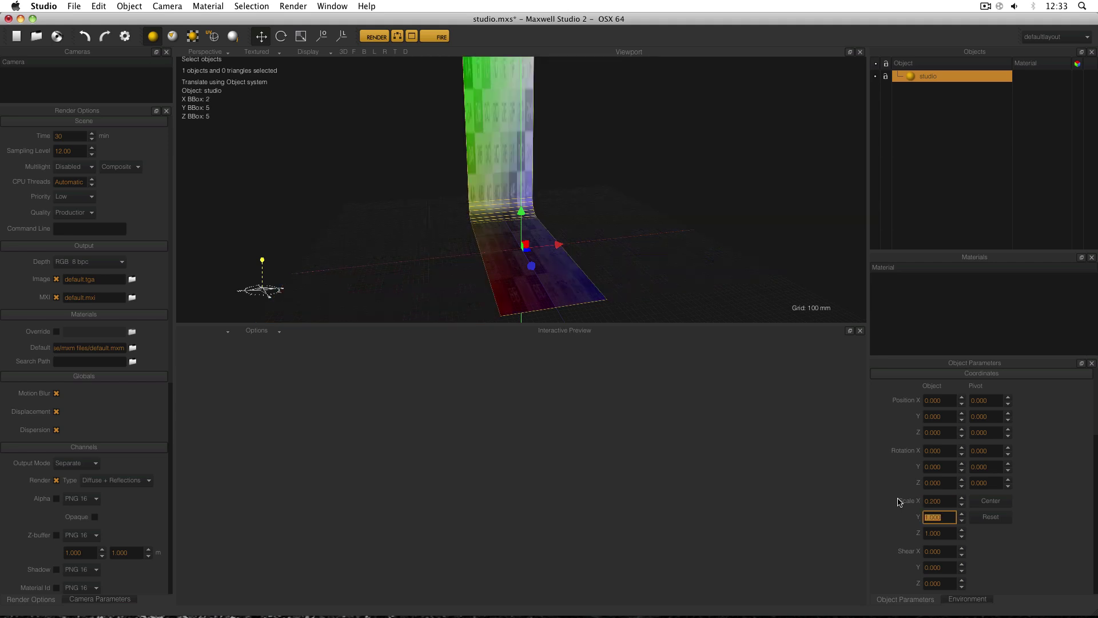
key(BackSpace)
text(.2)
key(Tab)
key(BackSpace)
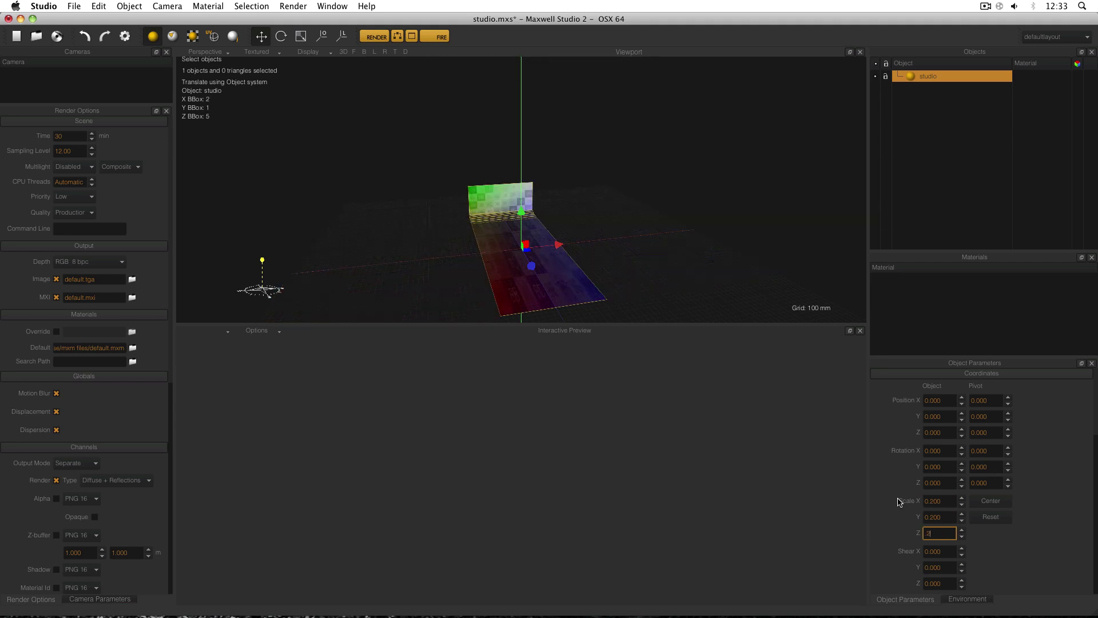
text(.2)
key(Return)
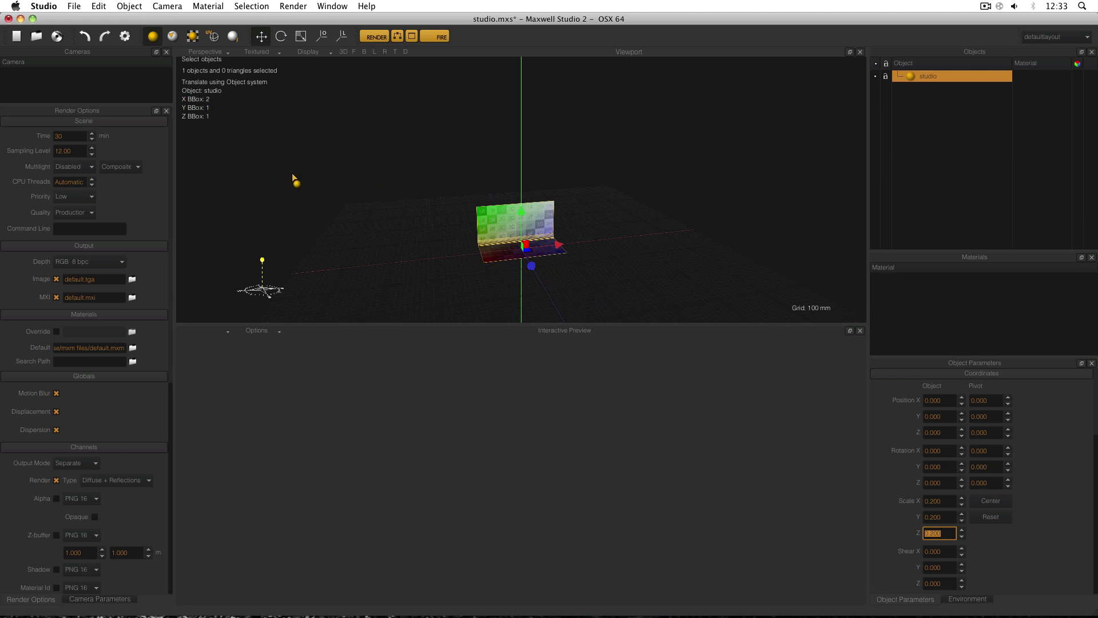
right_click(470, 243)
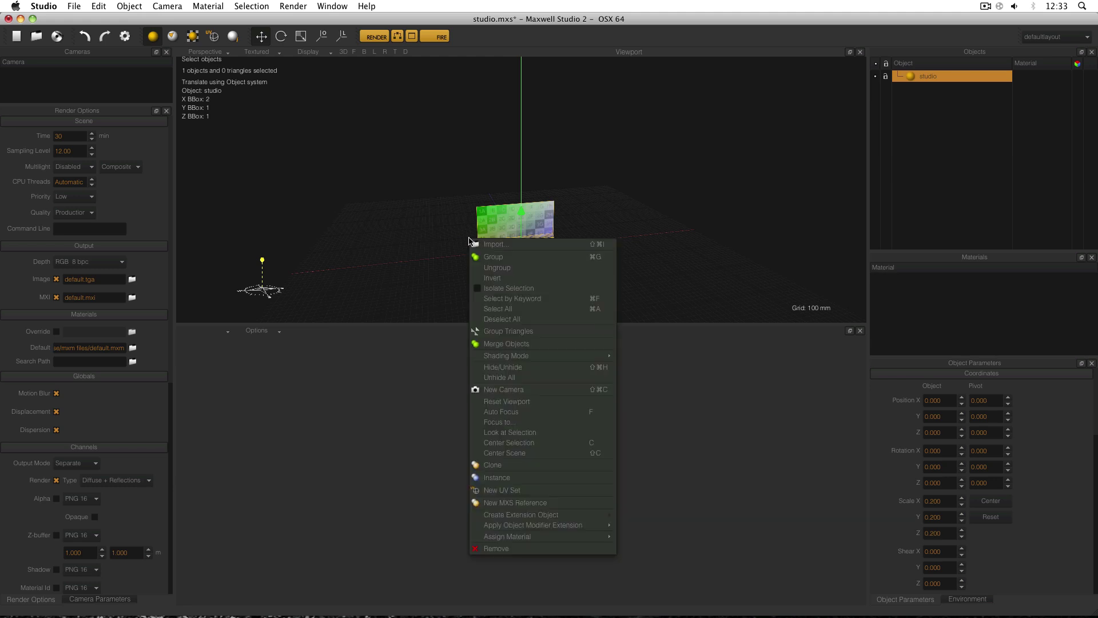
click(531, 453)
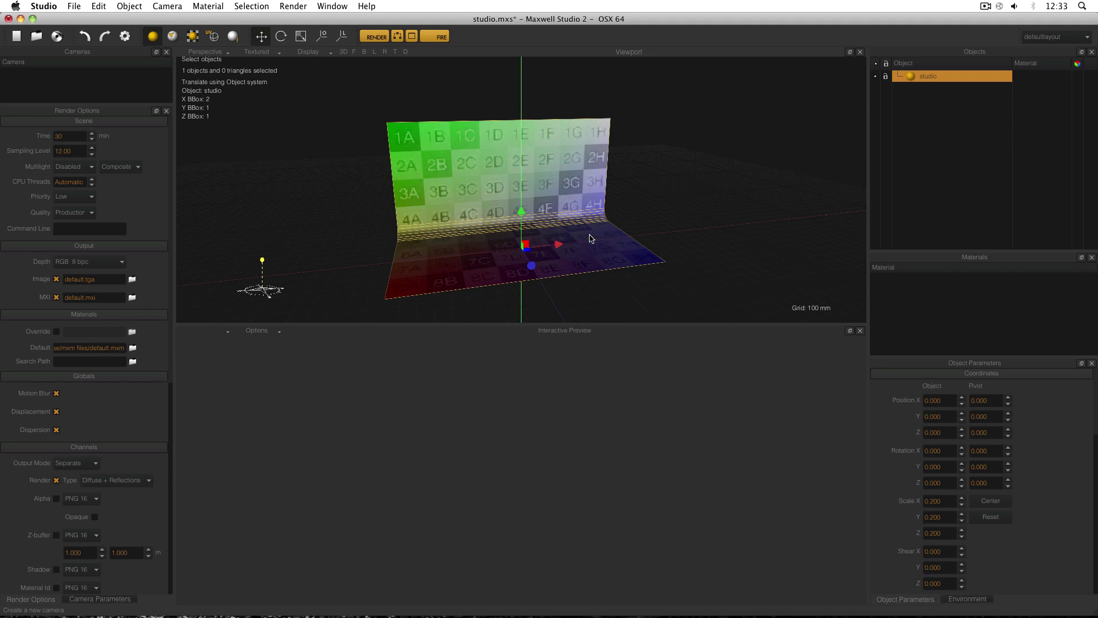
- Import the plane1x1 library primitive into studio.mxs and select Plane1x1 in the Objects list
click(74, 5)
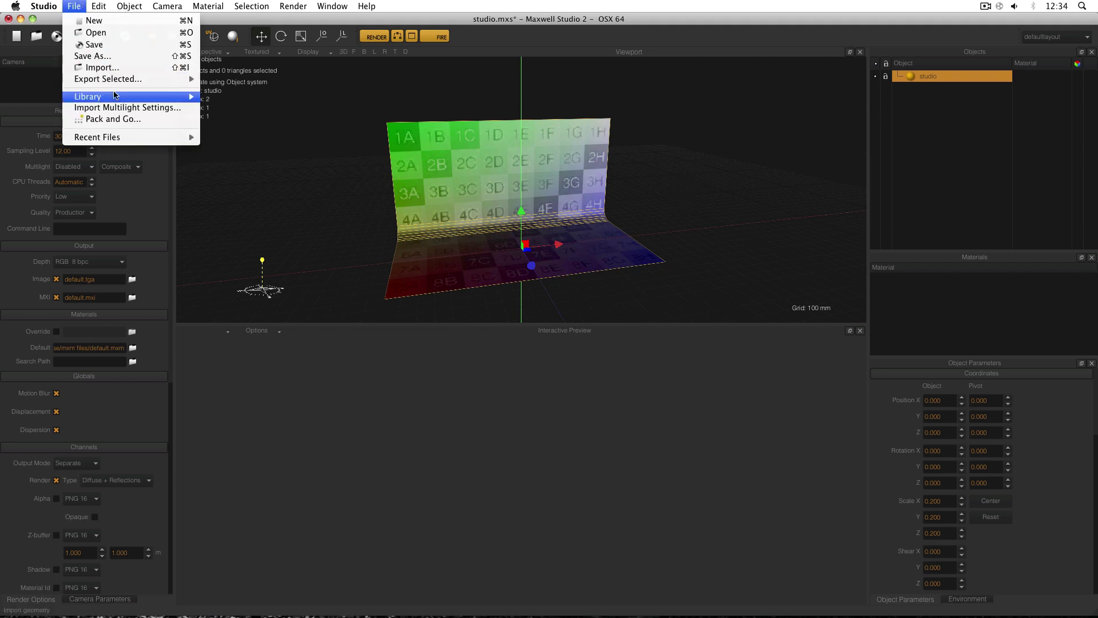
mouse_move(117, 97)
mouse_move(240, 97)
mouse_move(295, 108)
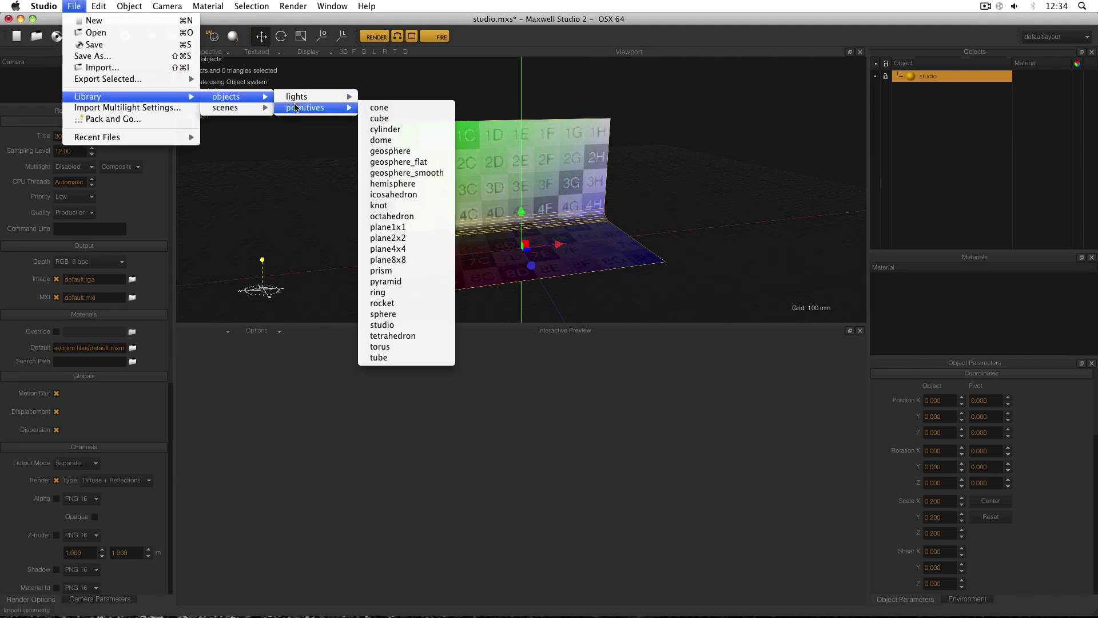
click(404, 227)
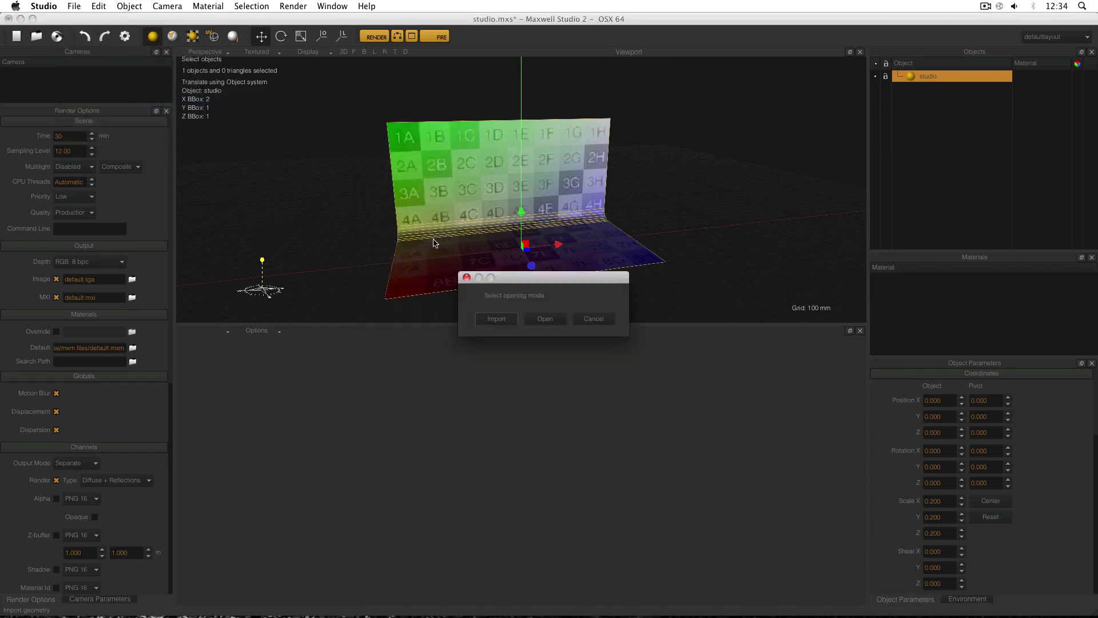
click(507, 323)
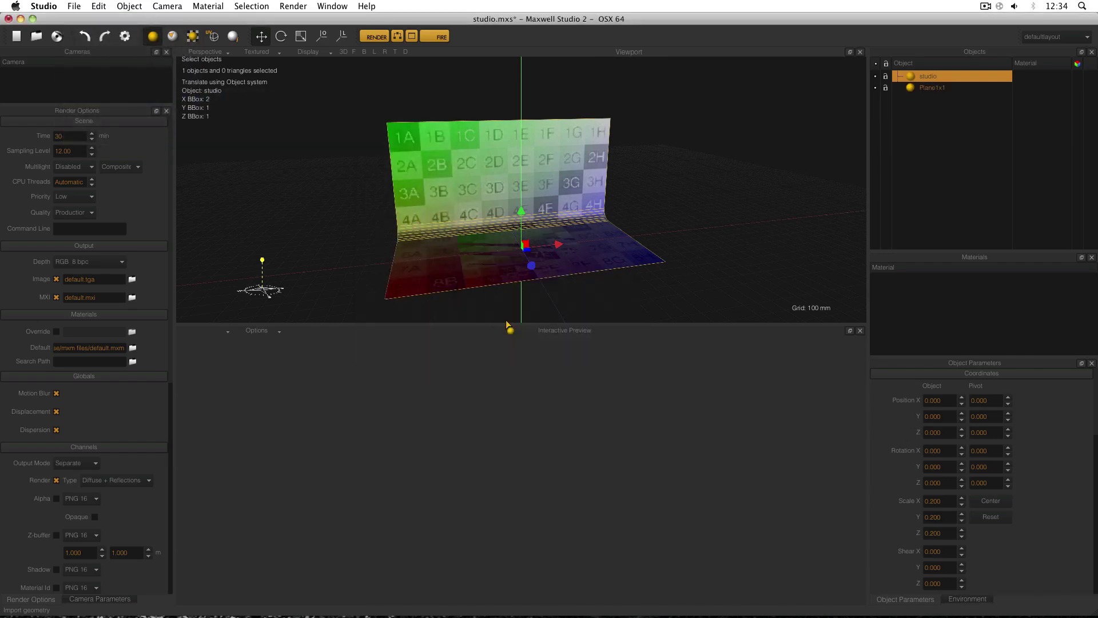
click(931, 88)
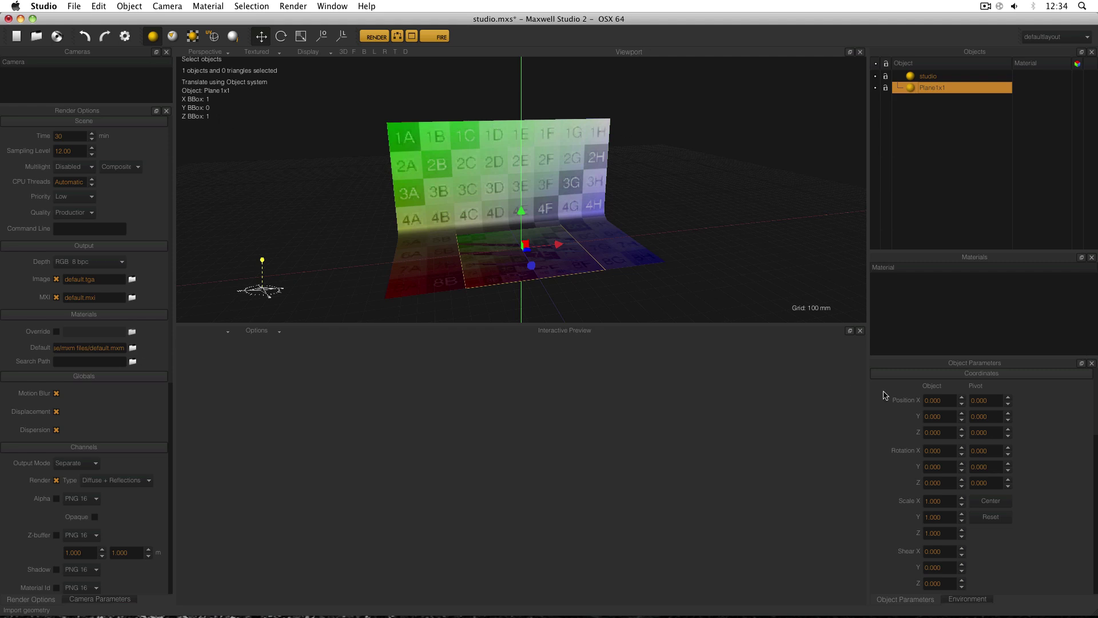
- Give Plane1x1 Position Y 1, Scale X 2 and Rotation X 180
click(938, 416)
text(1)
key(Return)
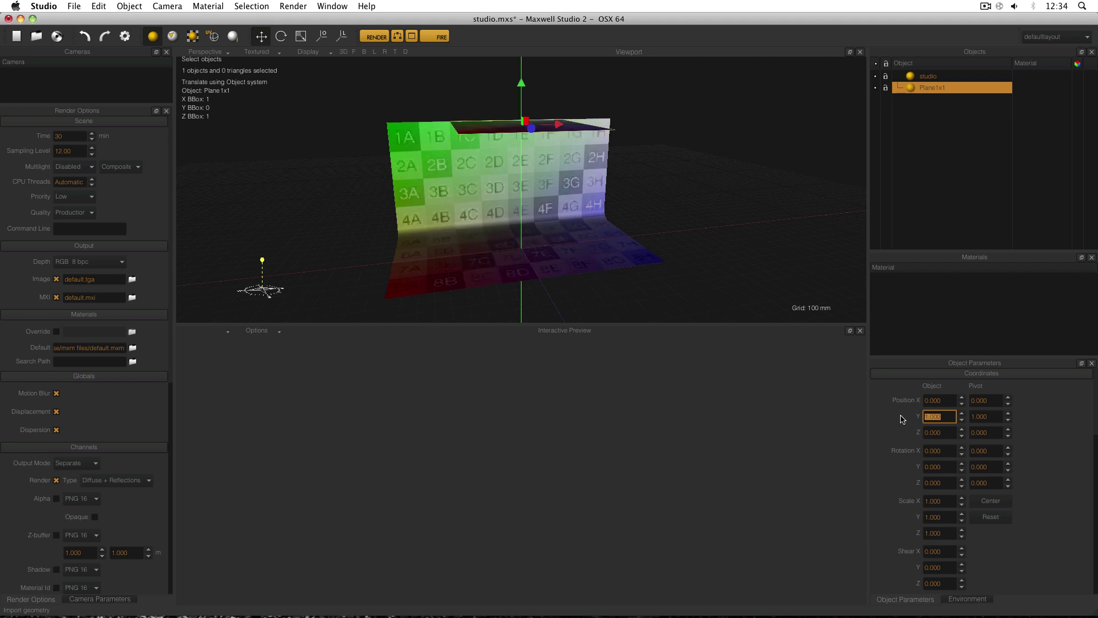
click(946, 502)
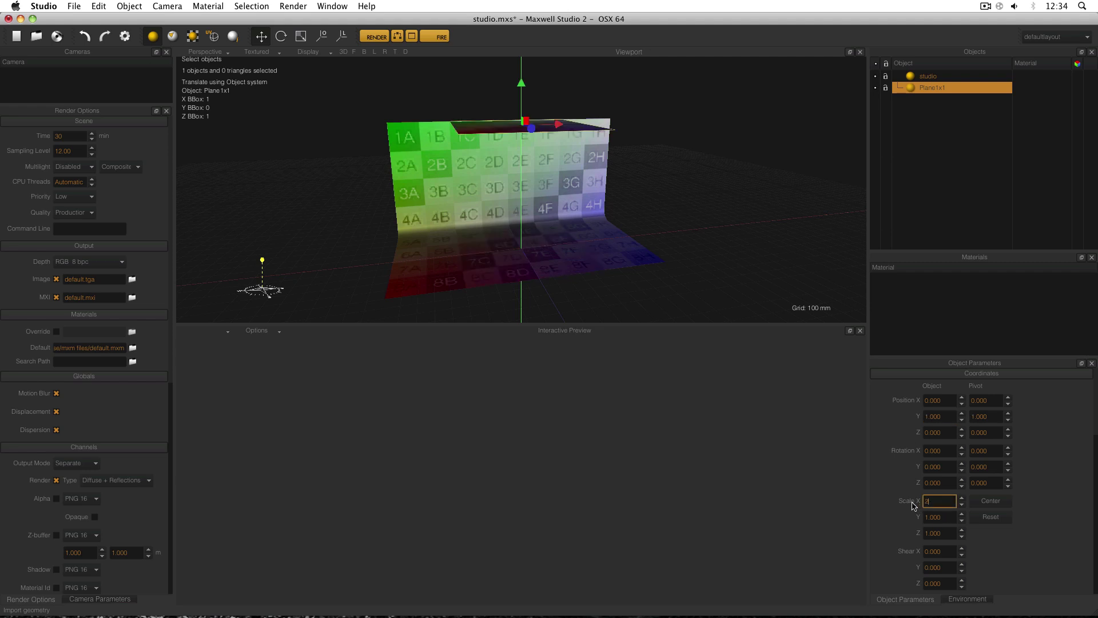
text(2)
key(Return)
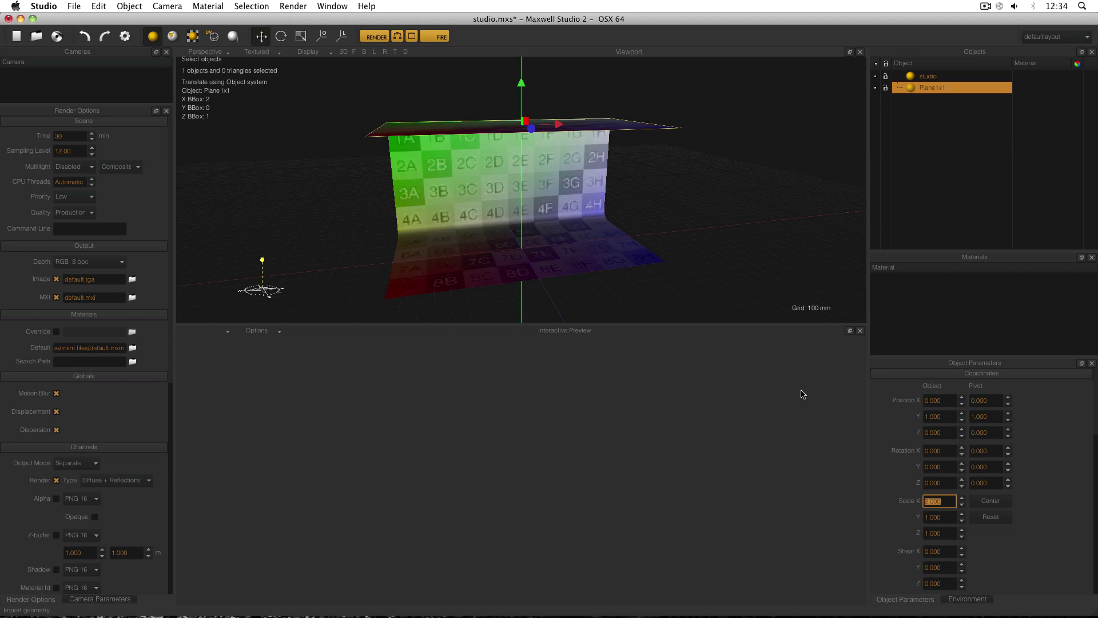
click(896, 450)
text(180)
key(Return)
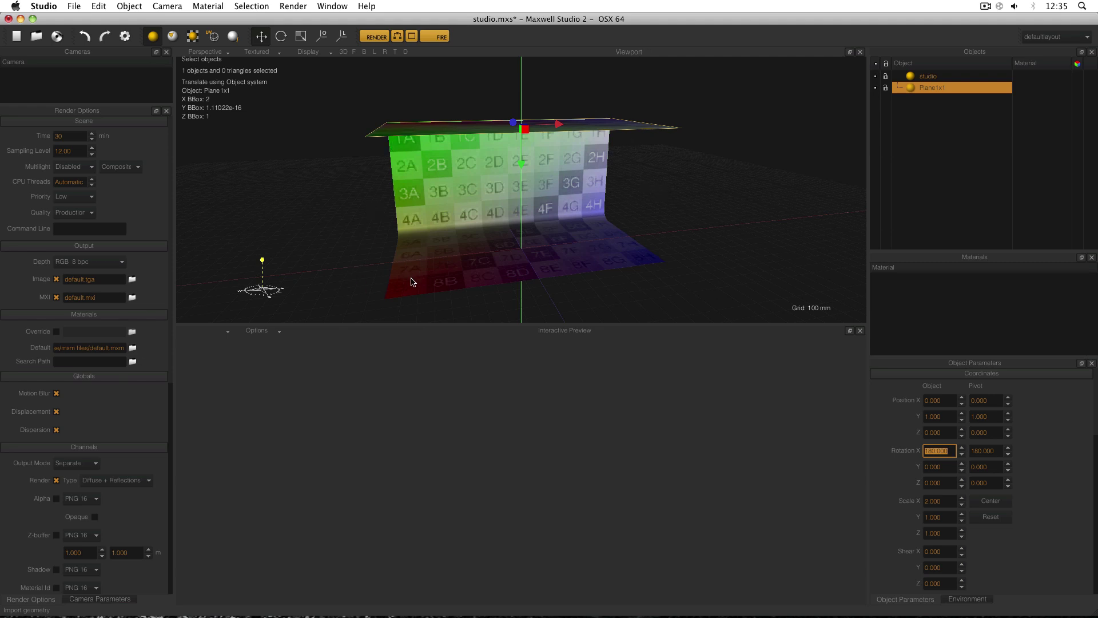
- Clone Plane1x1 and reset the clone's X rotation to 0
right_click(929, 89)
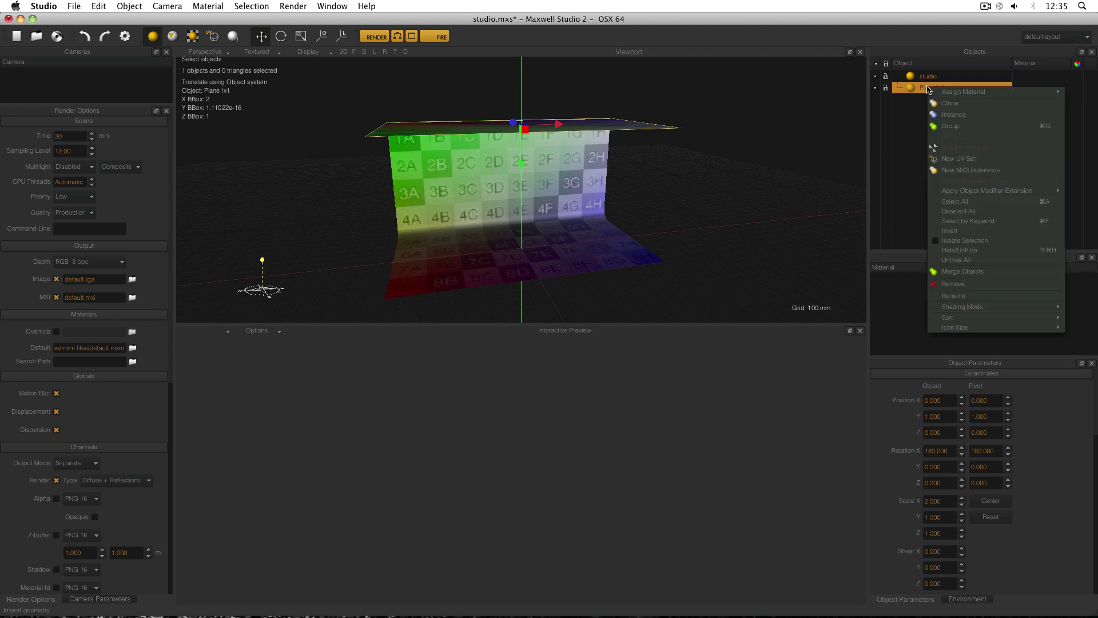
click(942, 103)
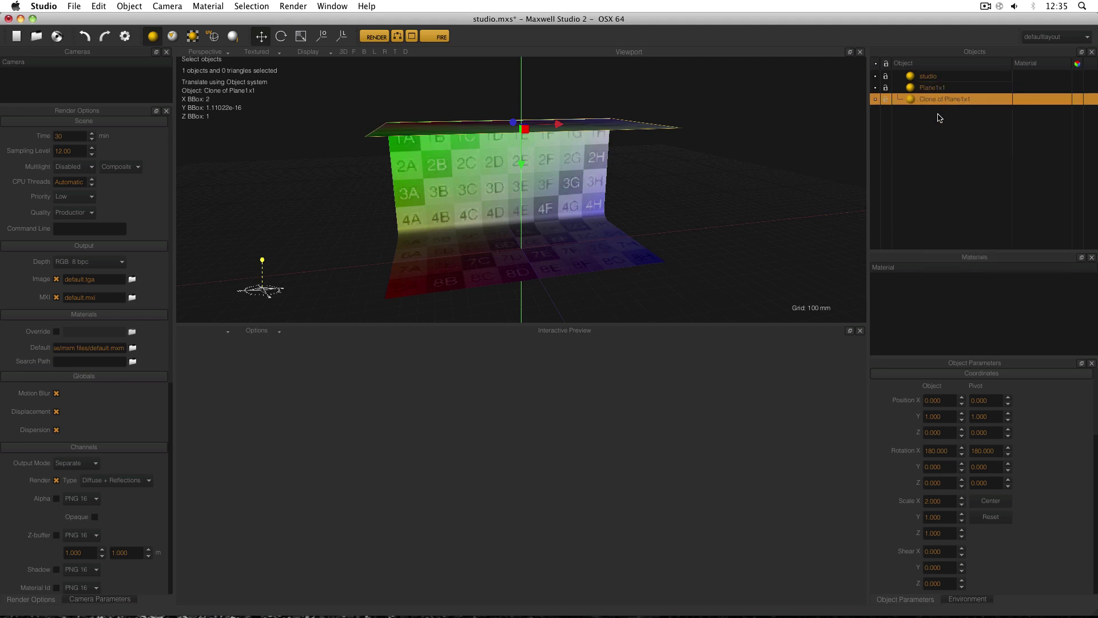
click(947, 504)
click(949, 452)
text(0)
key(Return)
- Place the clone at Position Y 0.5 and X 1 with Rotation Z 90
click(952, 416)
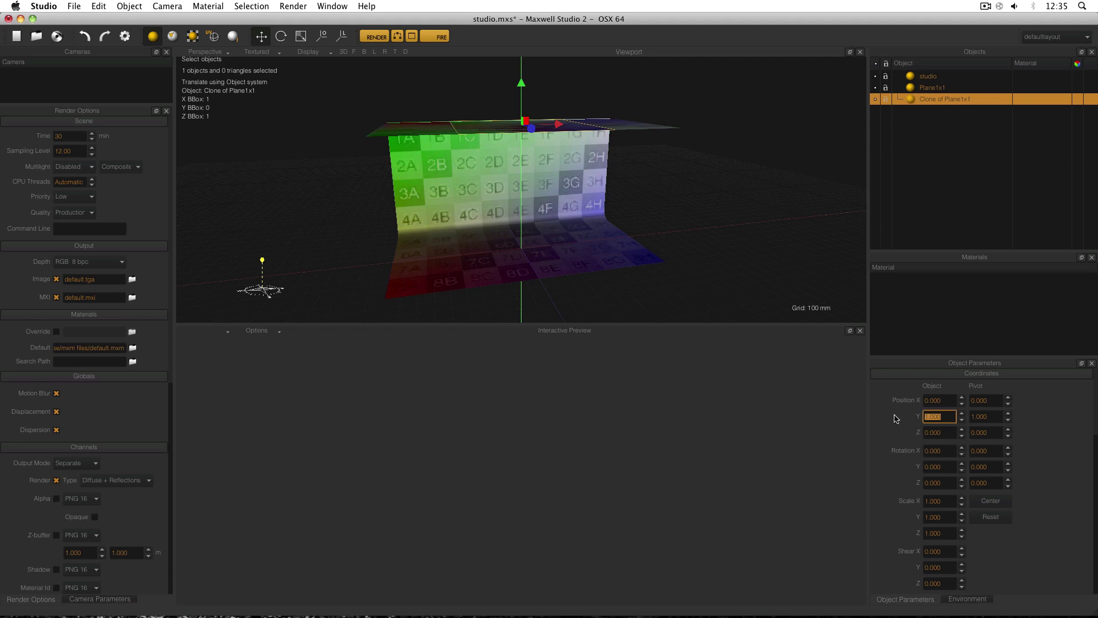
text(0.5)
key(Return)
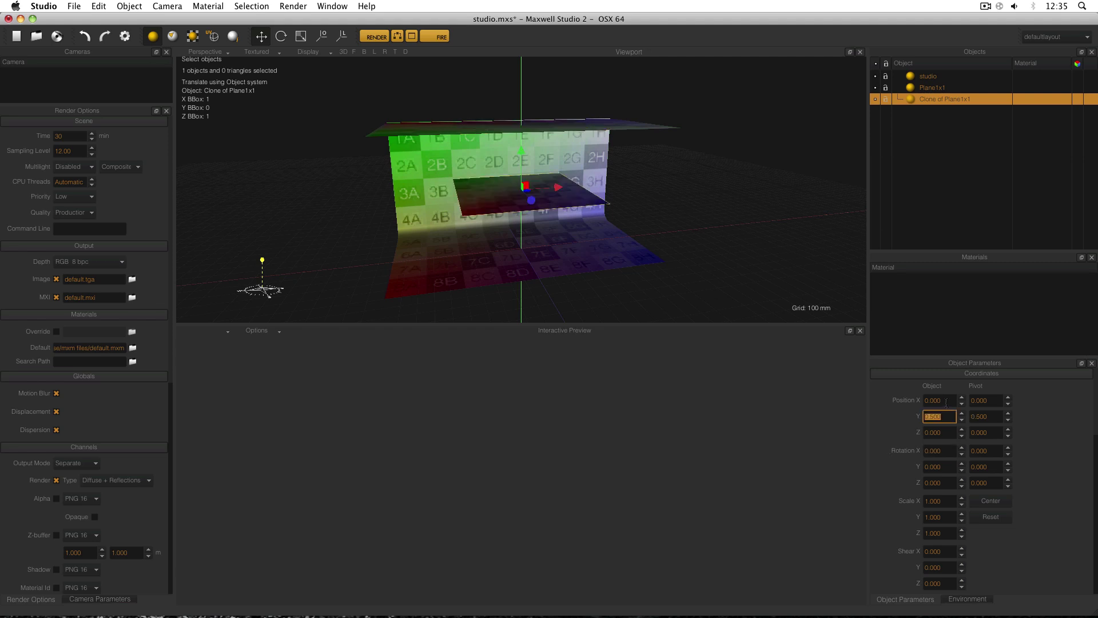
key(shift+Tab)
text(1)
key(Return)
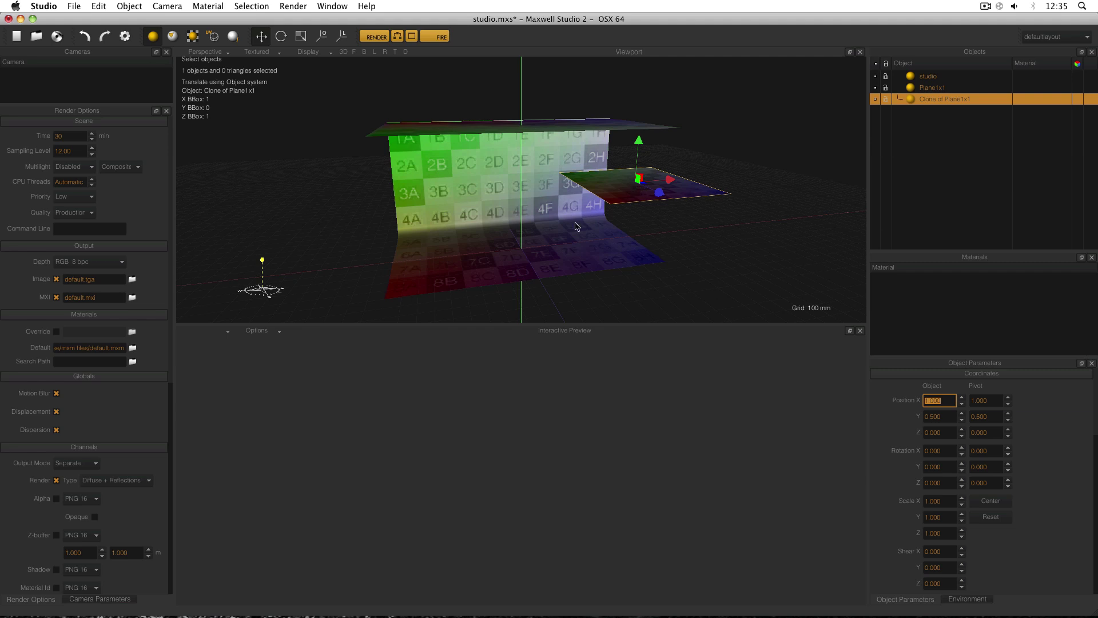
key(Tab)
key(Tab)
key(Tab)
key(Tab)
key(Tab)
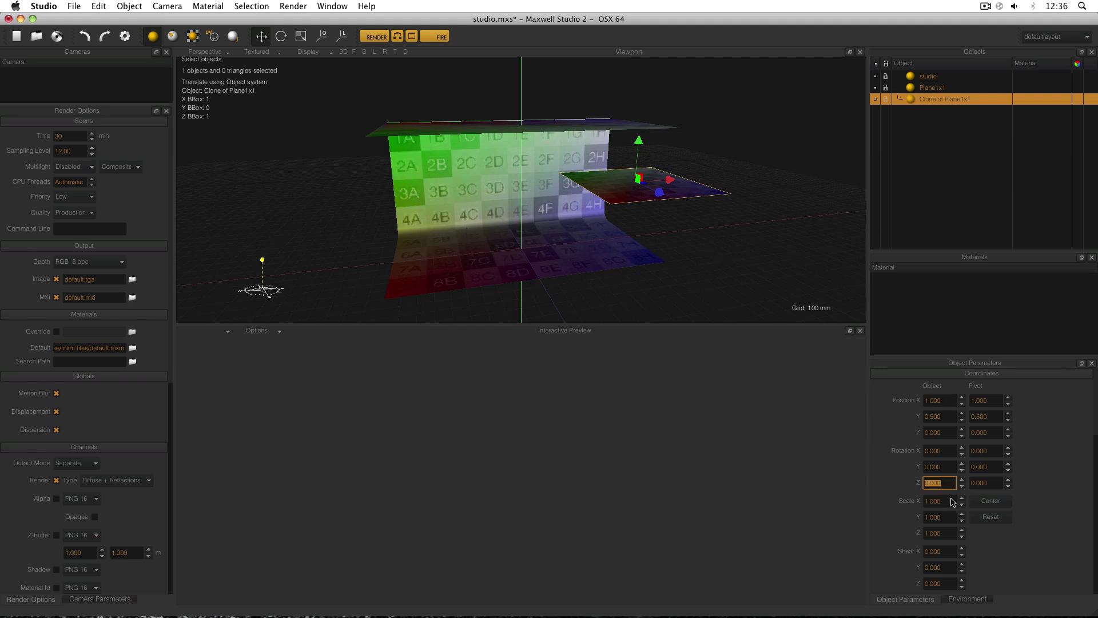
text(90)
key(Return)
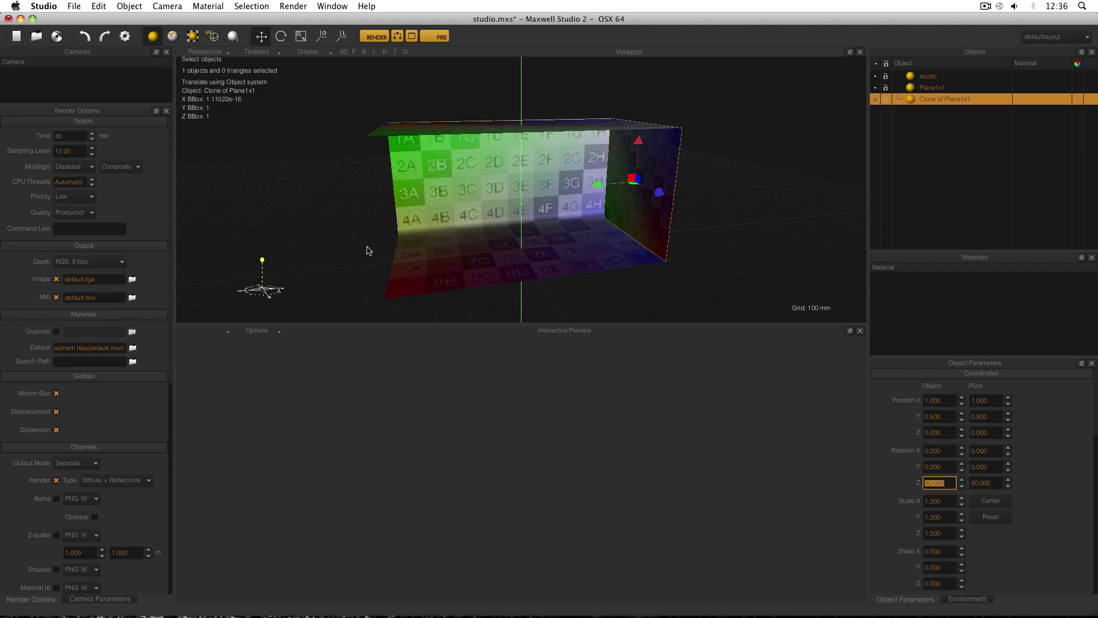
- Clone the right wall and set the copy to Position X -1 and Rotation Z -90
right_click(941, 102)
click(966, 120)
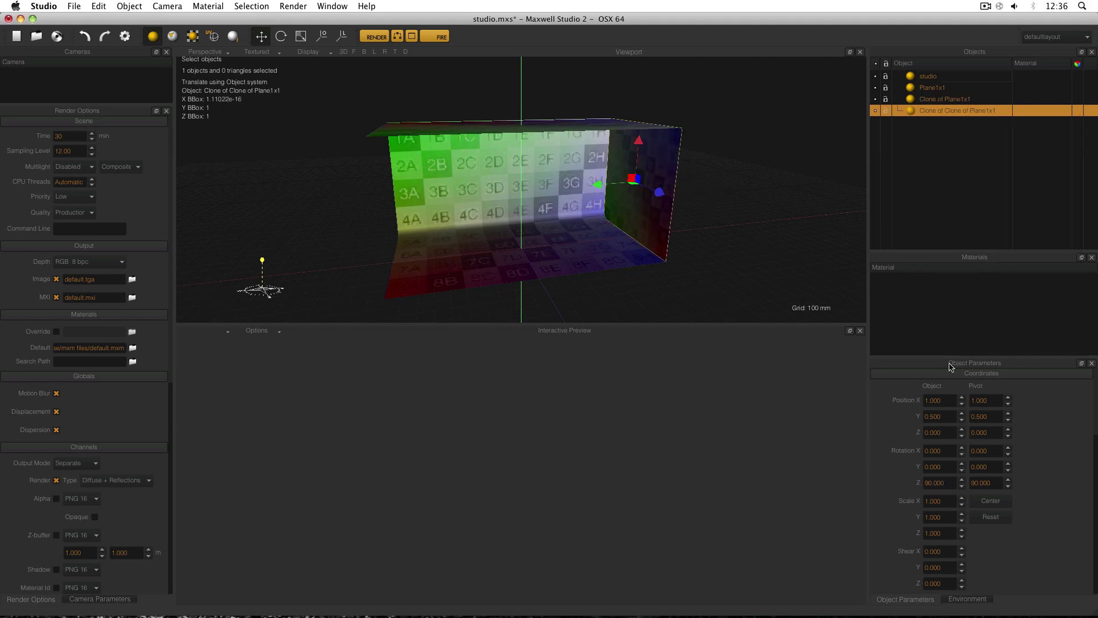
click(926, 401)
text(-)
key(Return)
click(924, 483)
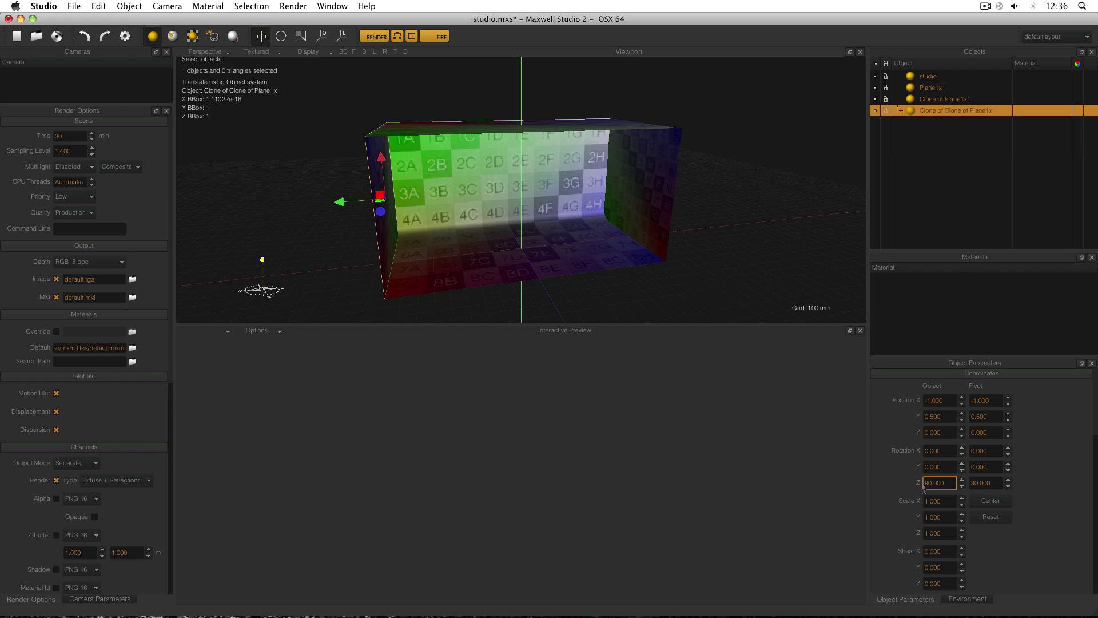
text(-)
key(Return)
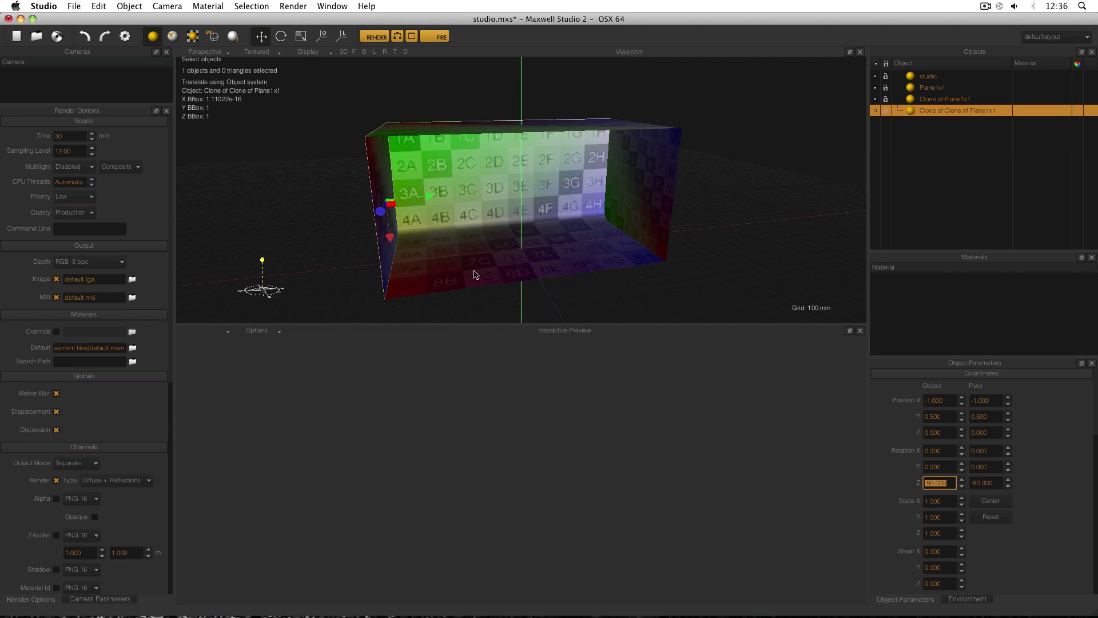
- Import the knot primitive from the object library into the scene
click(71, 7)
mouse_move(114, 97)
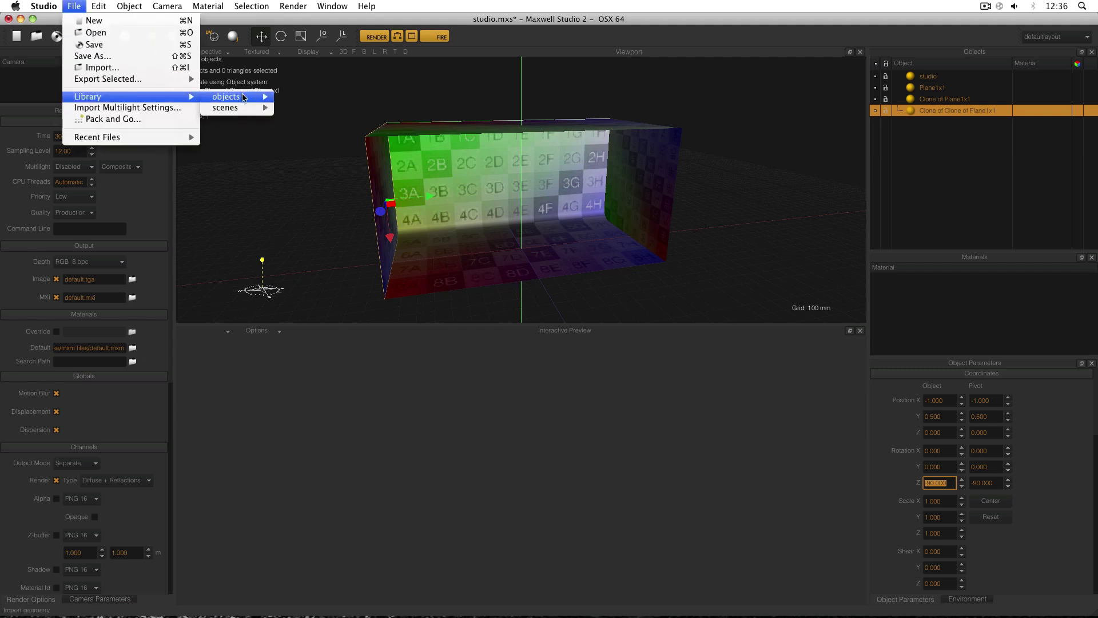
mouse_move(253, 101)
mouse_move(342, 110)
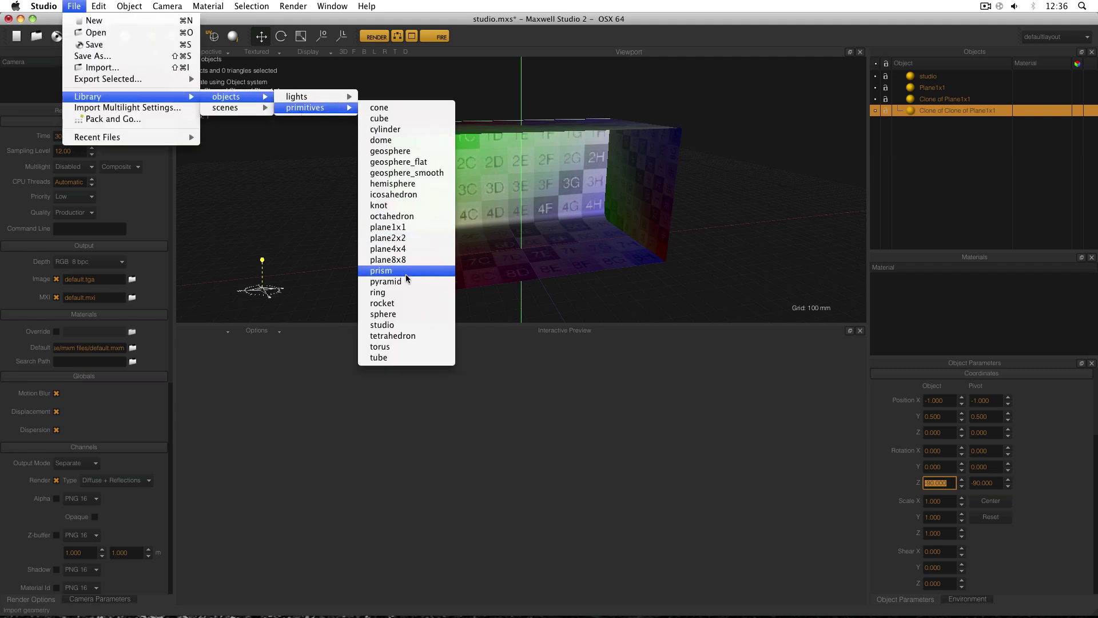
click(389, 215)
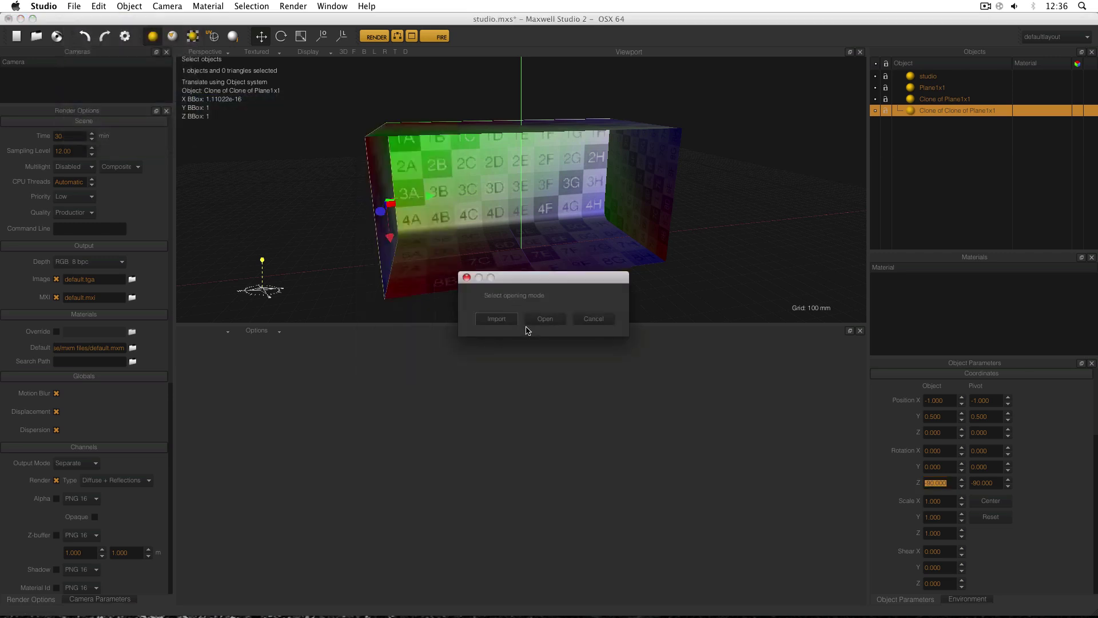
click(496, 318)
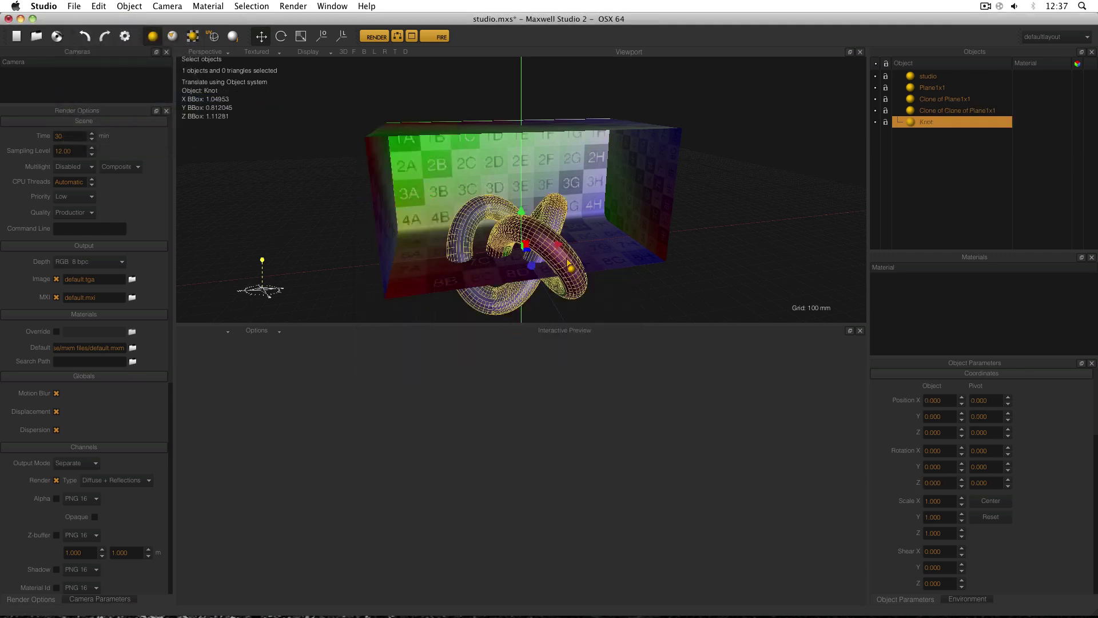
- Scale the knot to 0.5 on X, Y and Z
click(948, 499)
text(0.5)
key(Tab)
text(5)
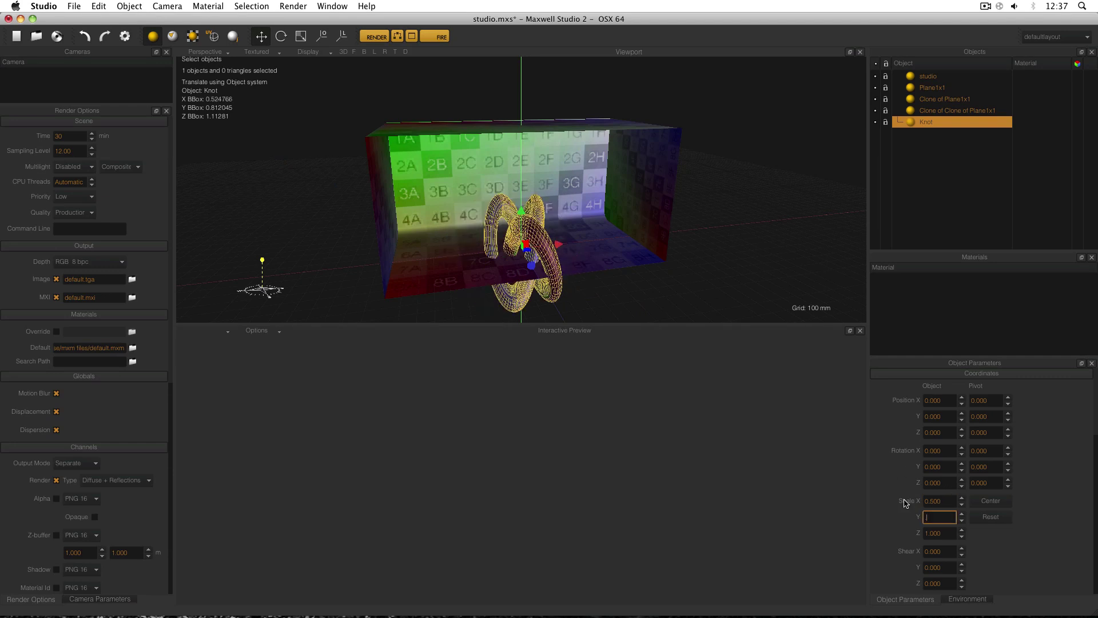
key(Tab)
text(0.5)
key(Return)
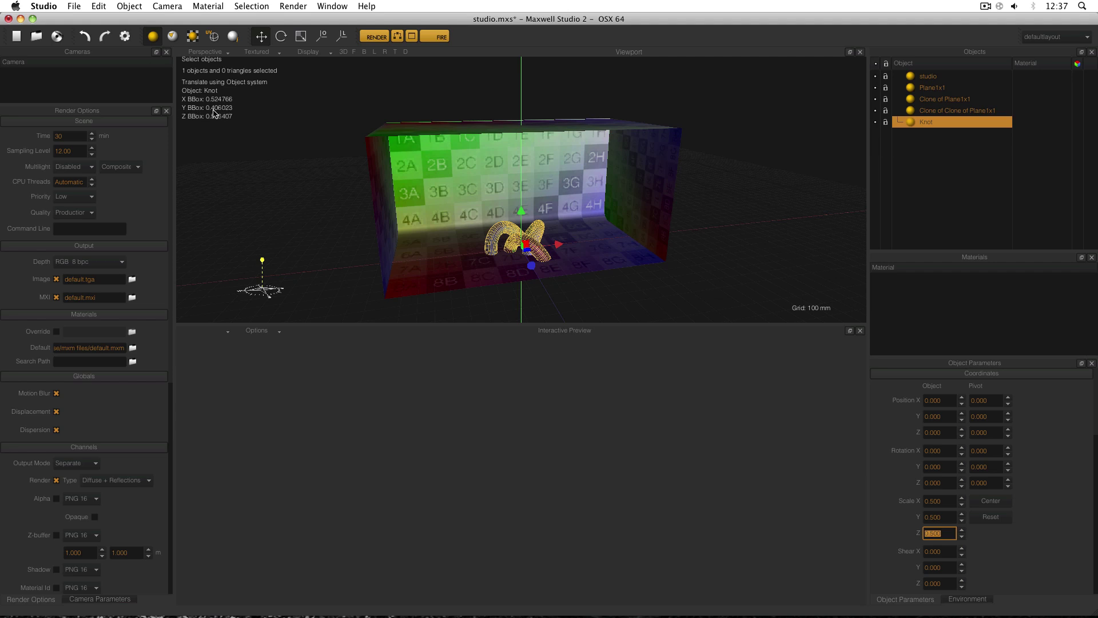
- Raise the knot to Position Y 0.203 so it rests on the floor
click(948, 420)
key(BackSpace)
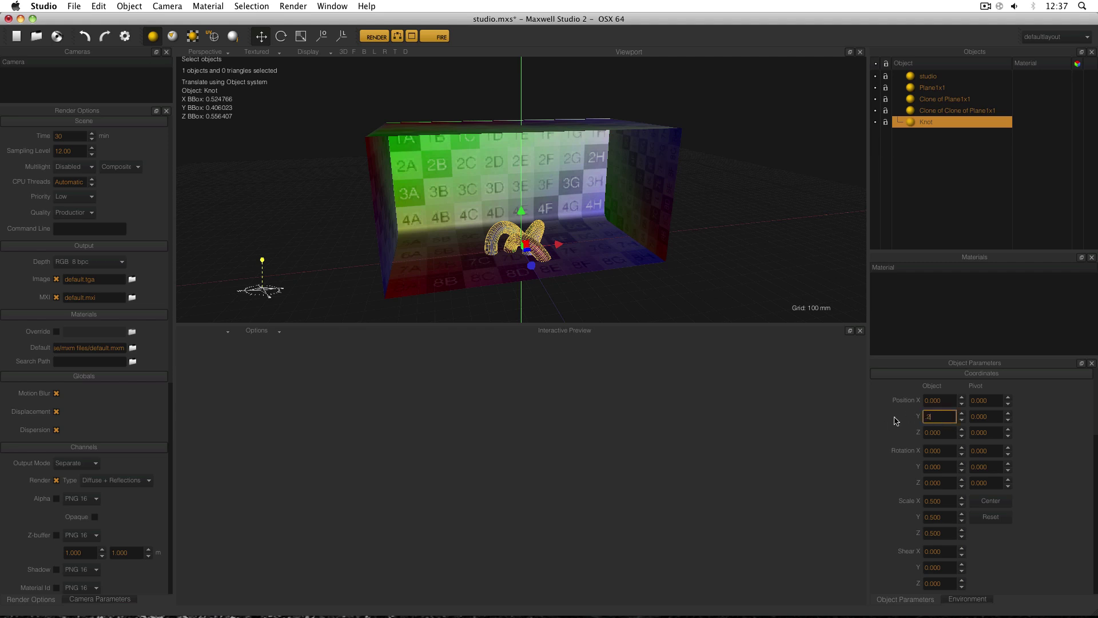
key(Return)
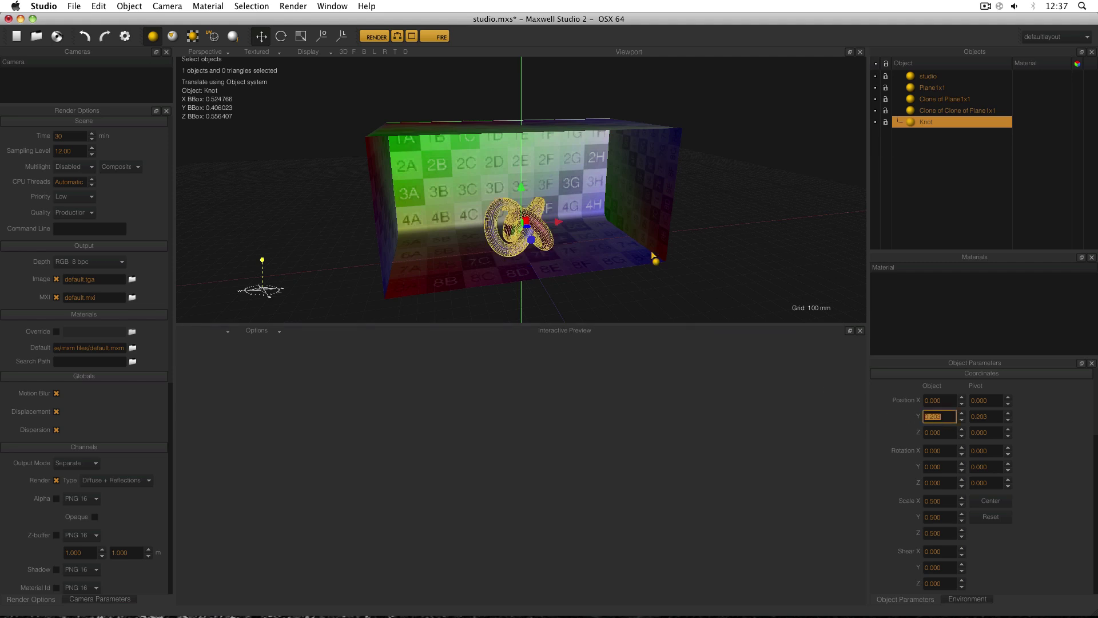
click(749, 220)
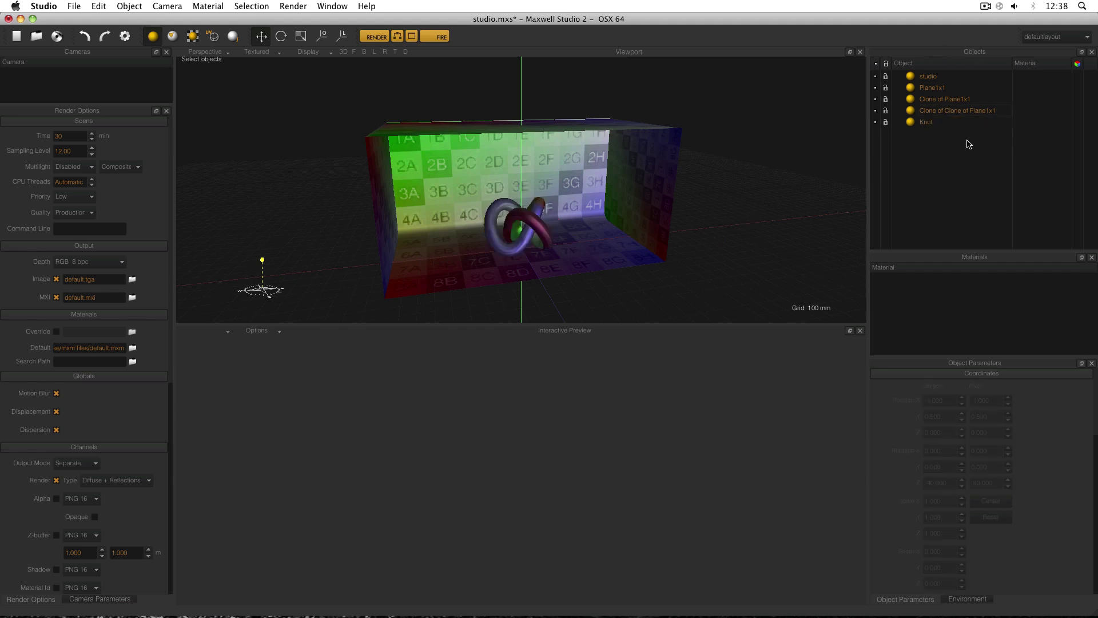
- Rename the two wall planes in the Objects list to Left and Right
click(938, 123)
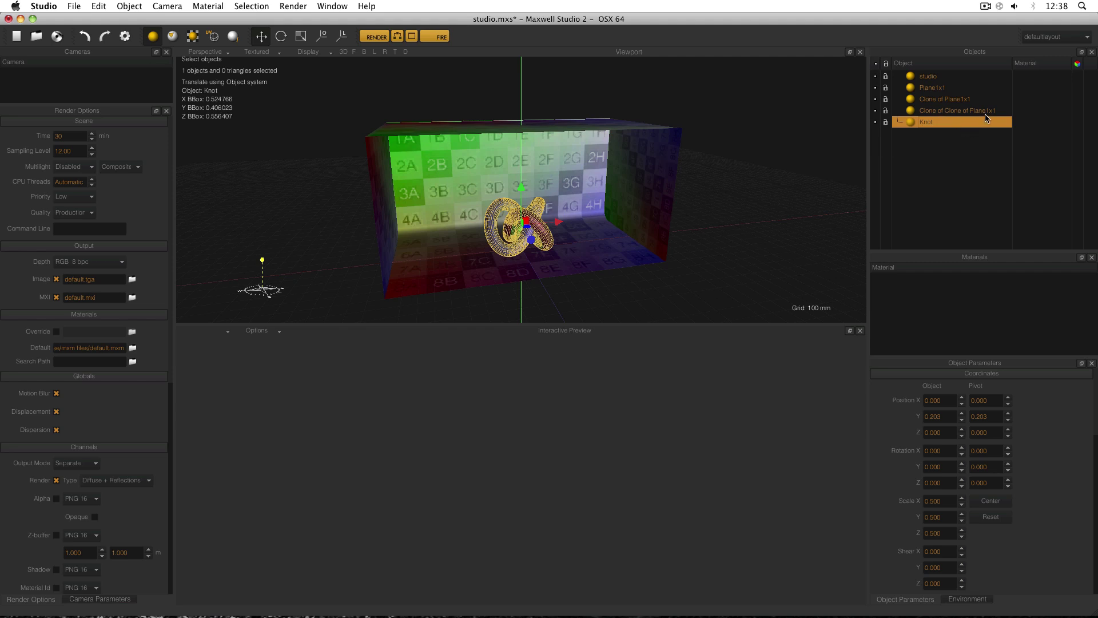
click(933, 111)
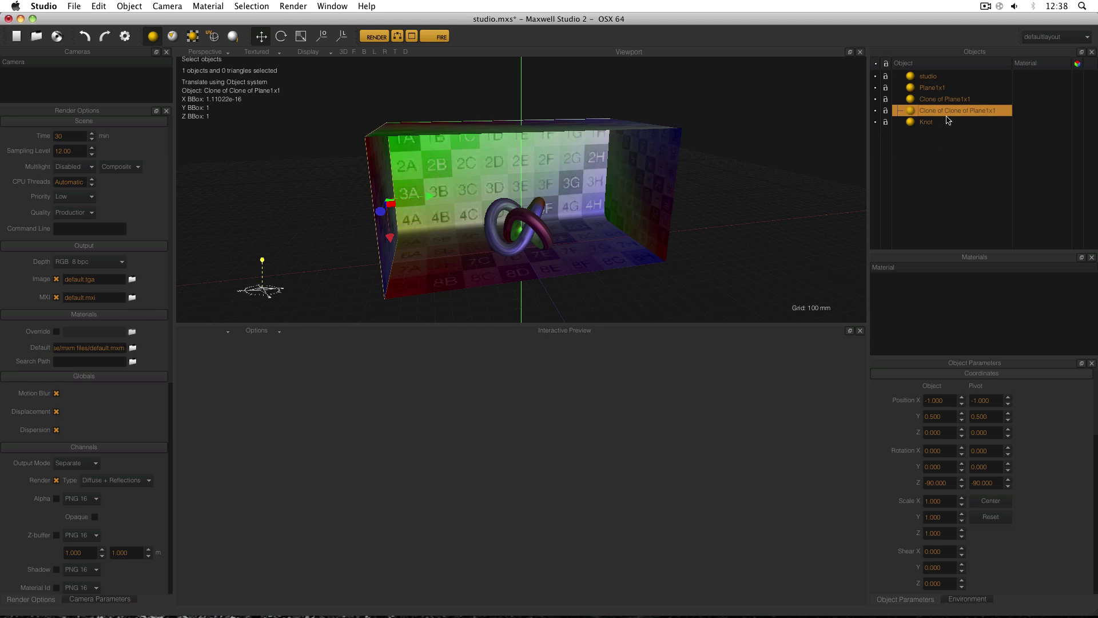
double_click(947, 114)
text(Left)
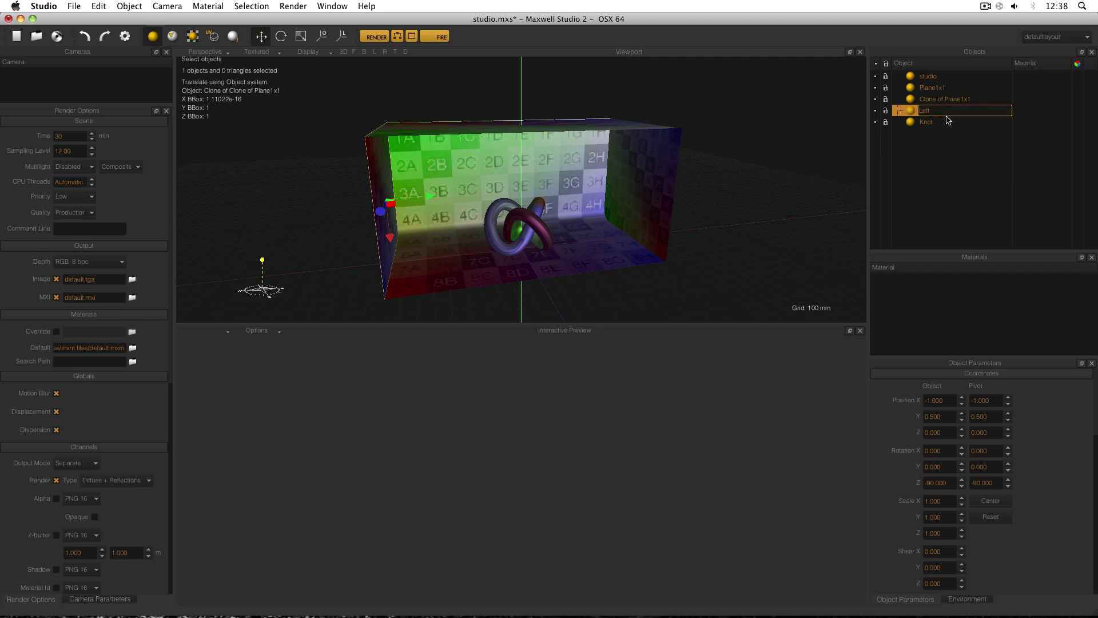
key(Return)
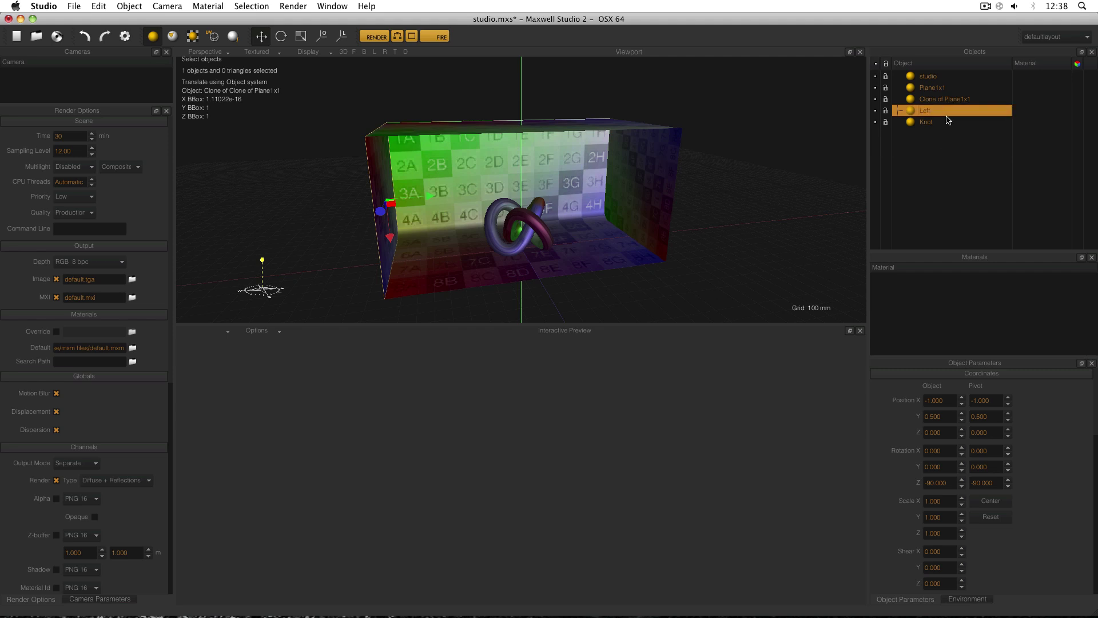
key(Up)
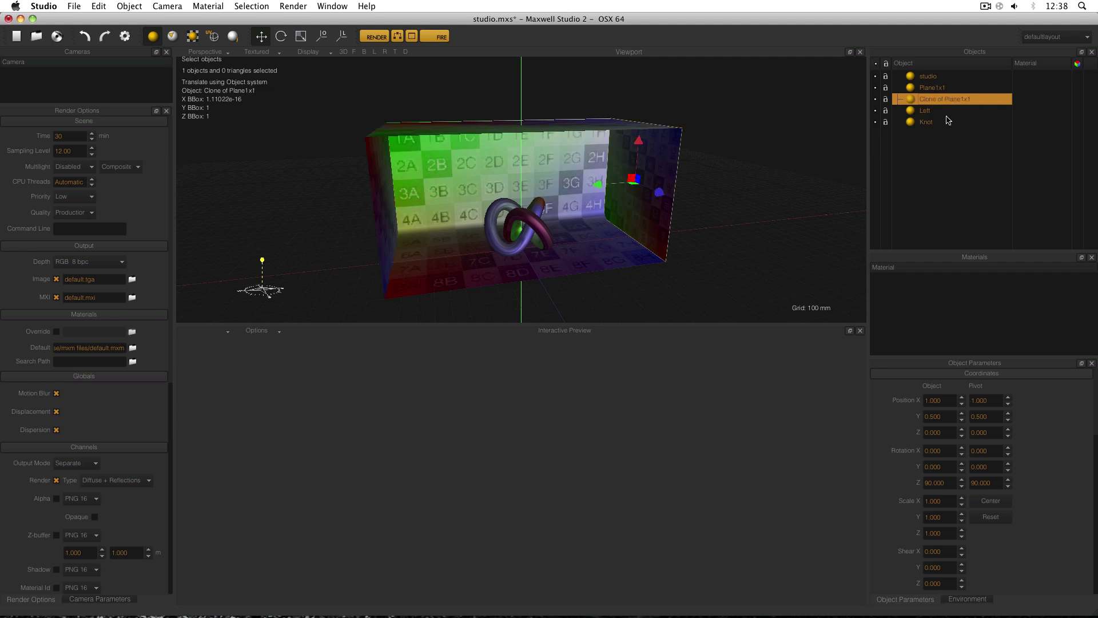
key(Return)
text(Right)
key(Return)
- Rename the top plane to Top and the studio backdrop to 'Infinity curve'
key(Up)
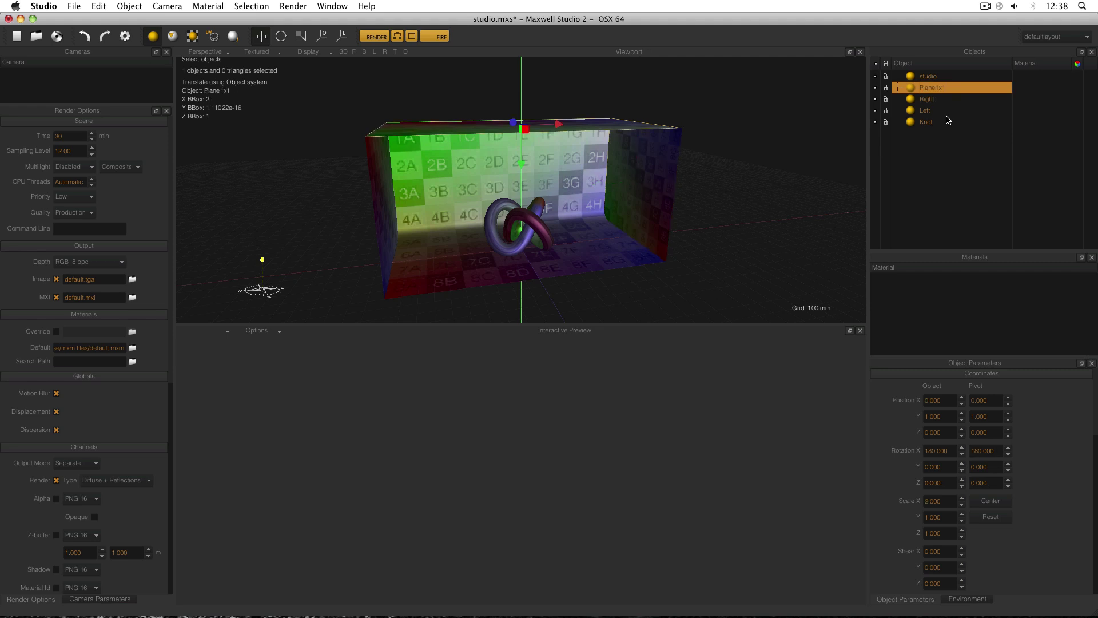
key(Return)
text(Top)
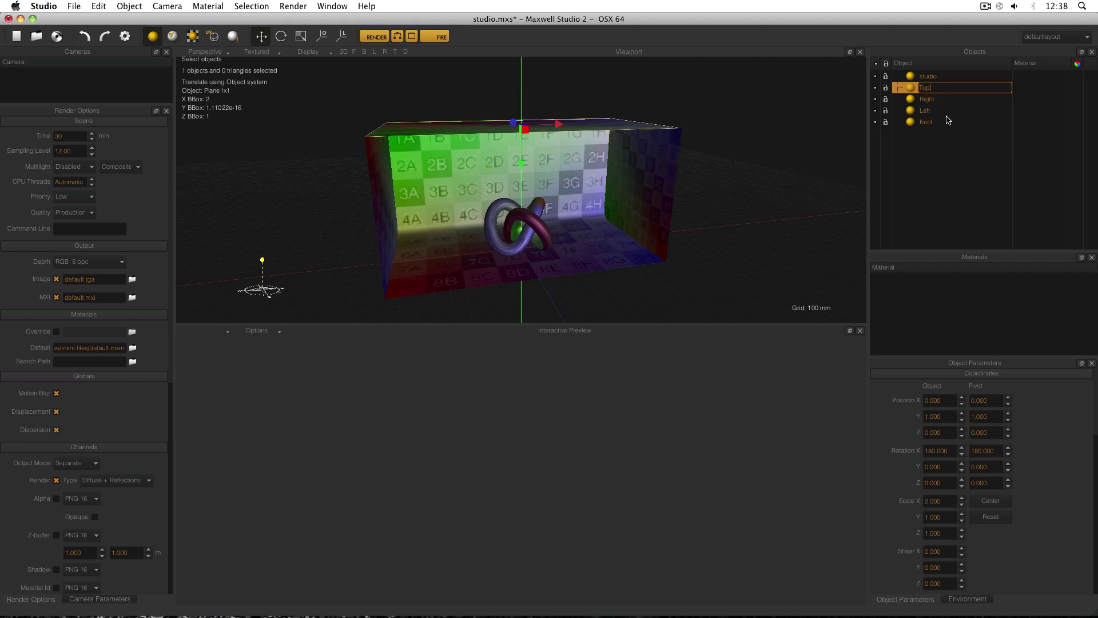
key(Return)
key(Up)
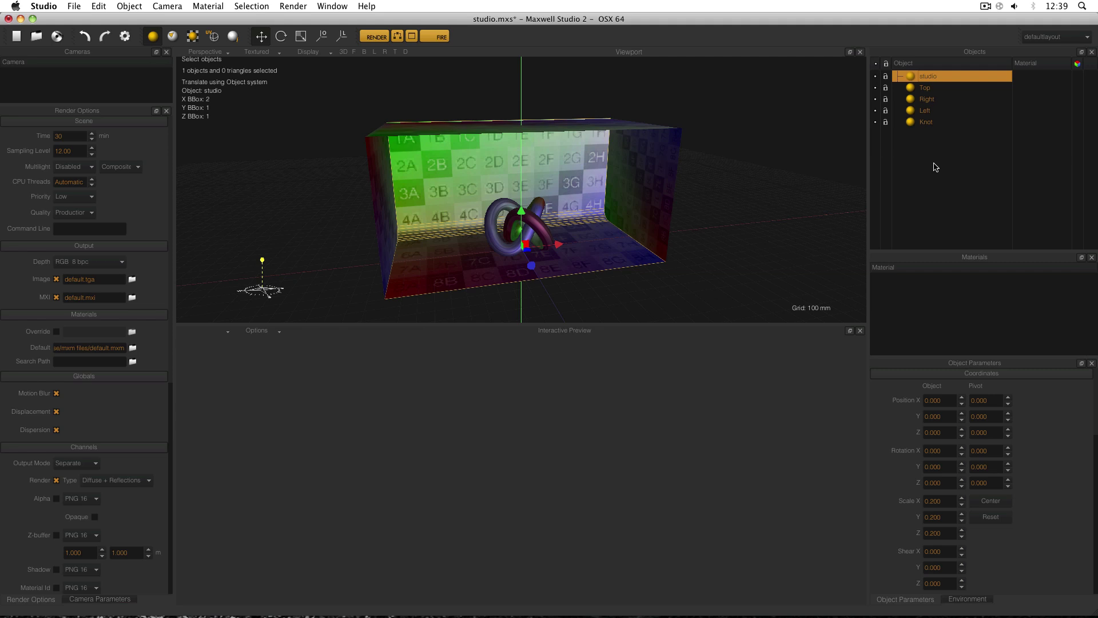
key(Return)
key(BackSpace)
text(Infinity curve)
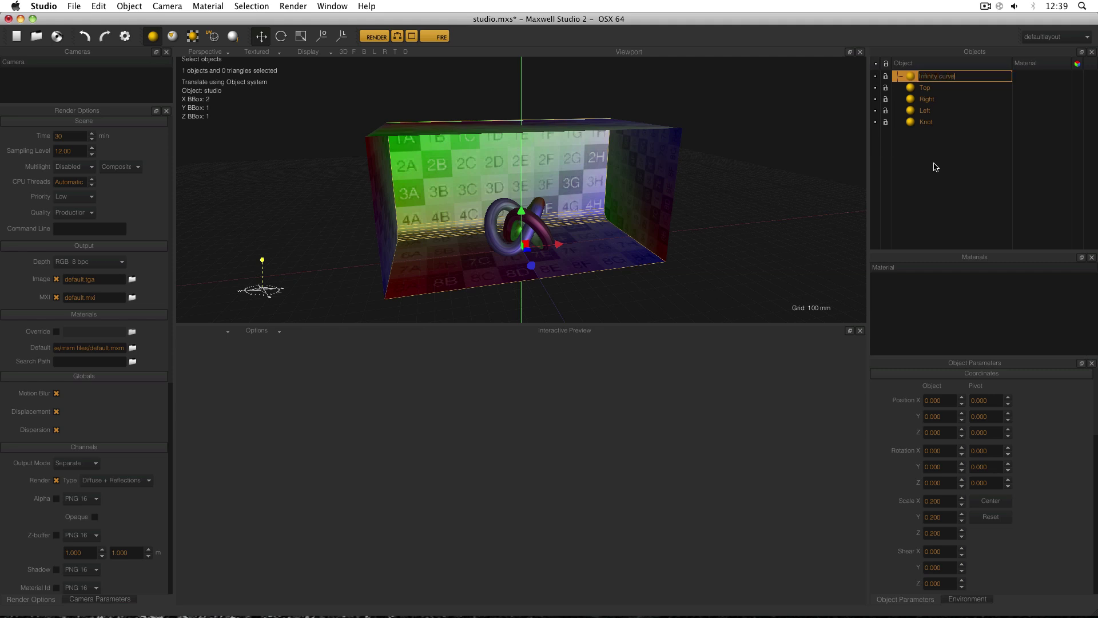
key(Return)
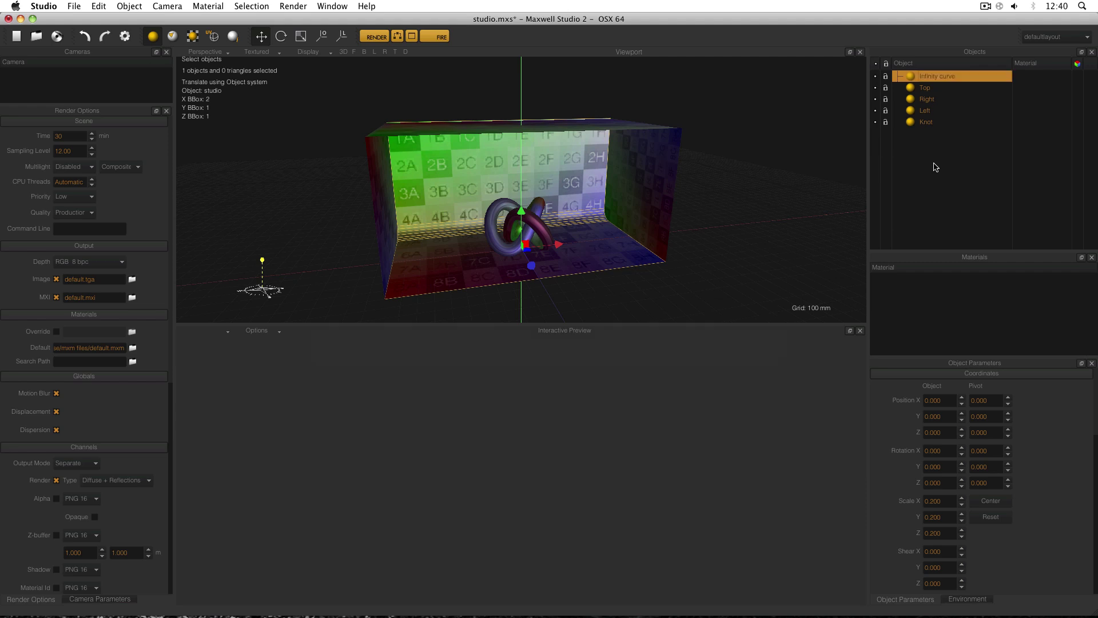